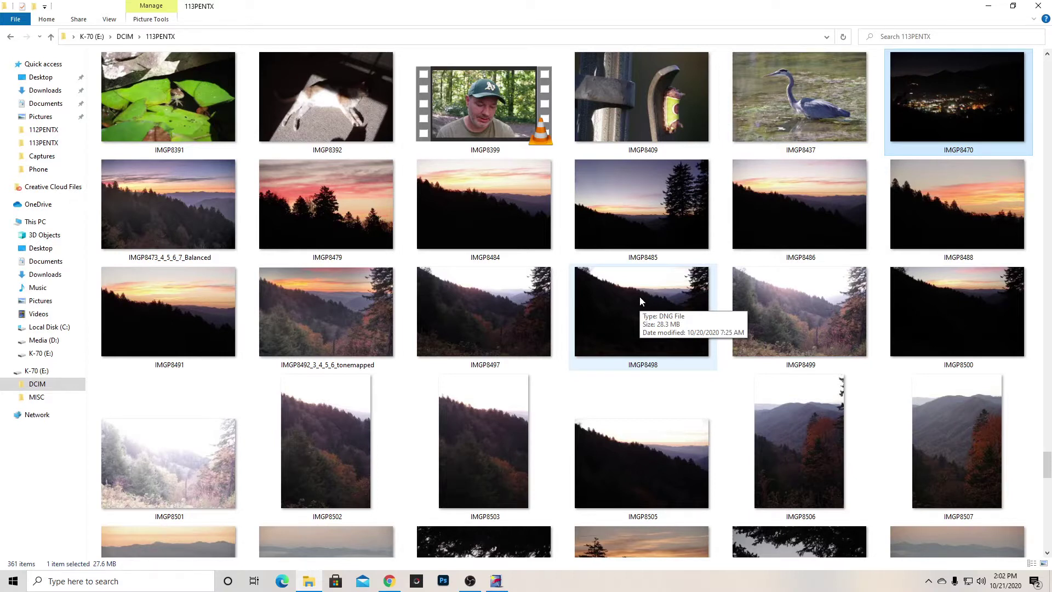
- Open the IMGP8479 sunset photo from the 113PENTX folder in Photos
left_click(319, 220)
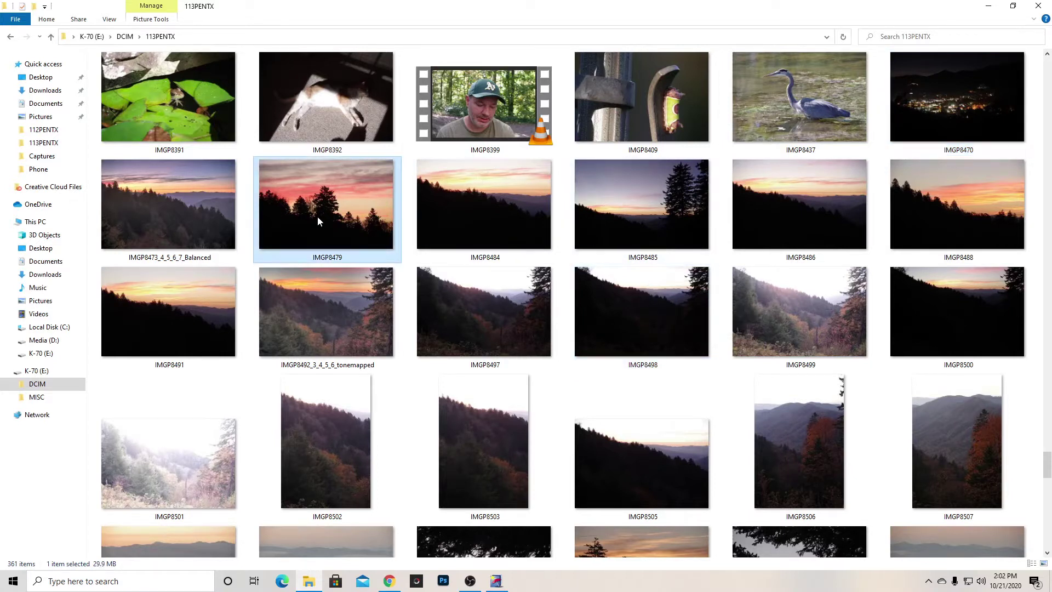
double_click(318, 221)
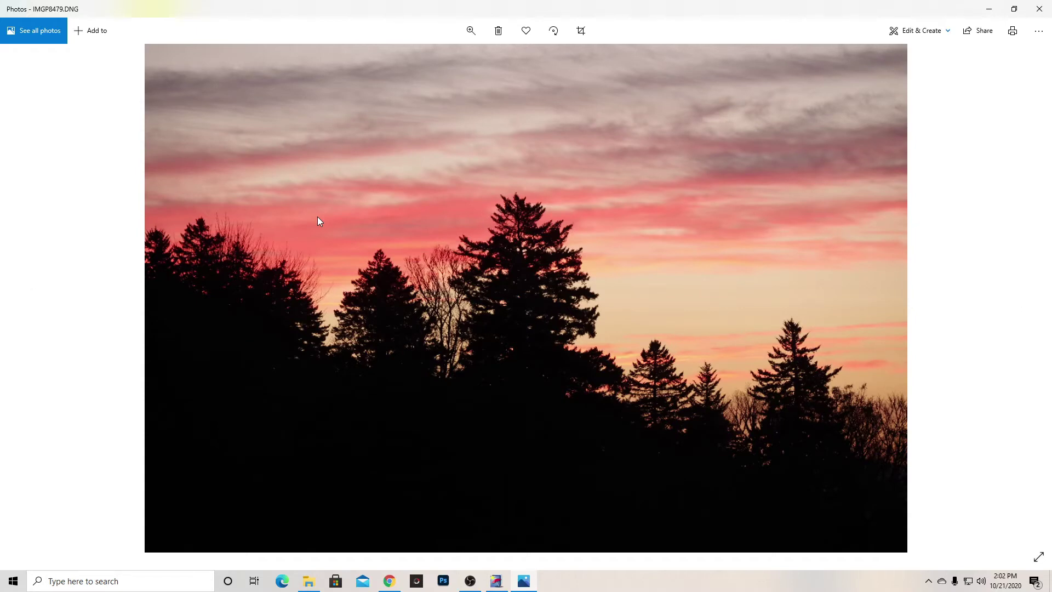
- Step from IMGP8479 through IMGP8484, 8485, 8488 and 8491 to the IMGP8497 exposure
key("Right")
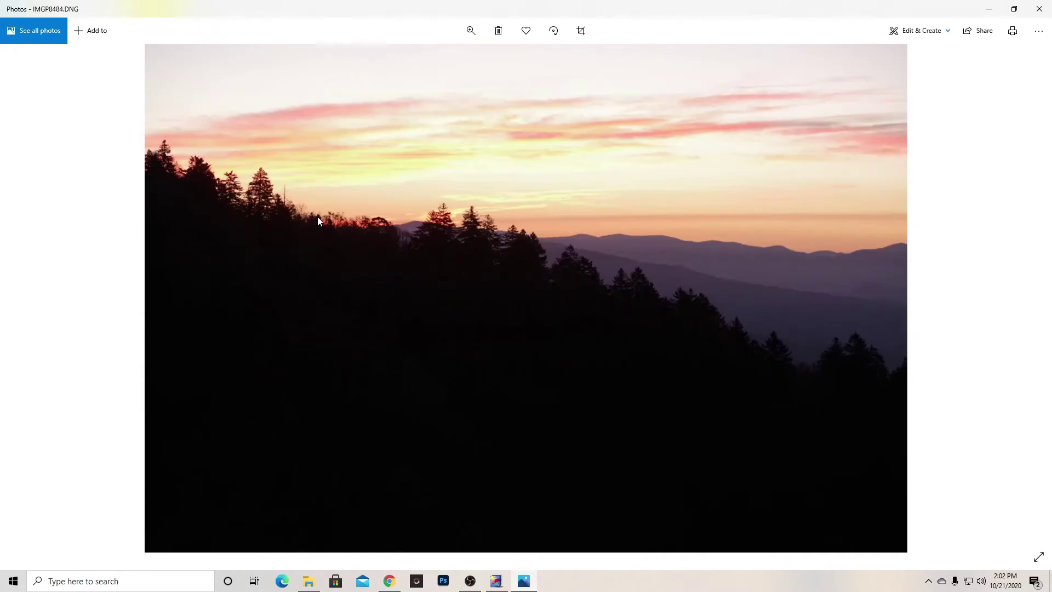
key("Left")
key("Right")
key("Right")
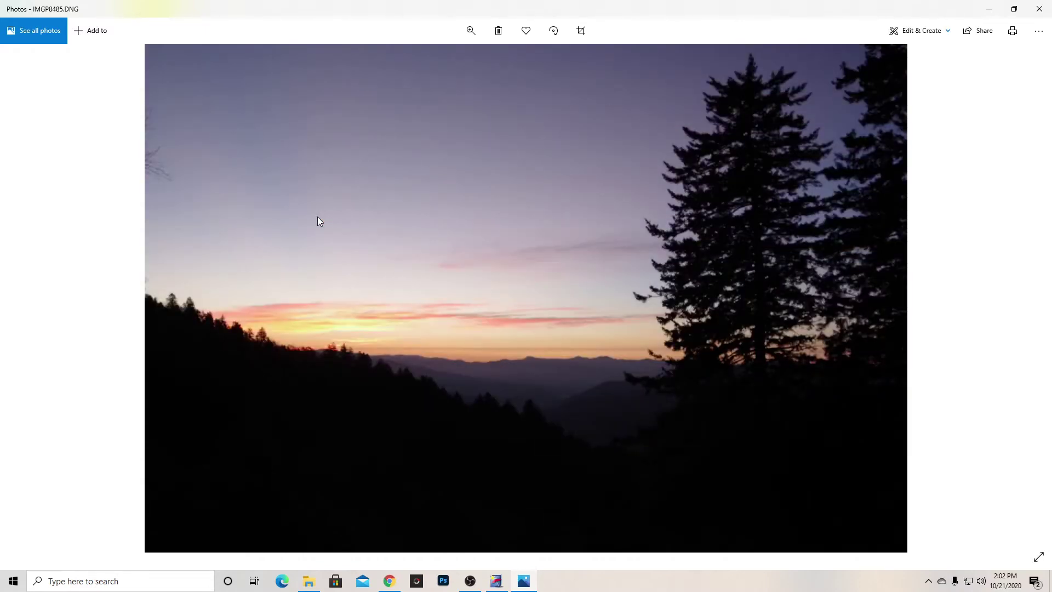
key("Right")
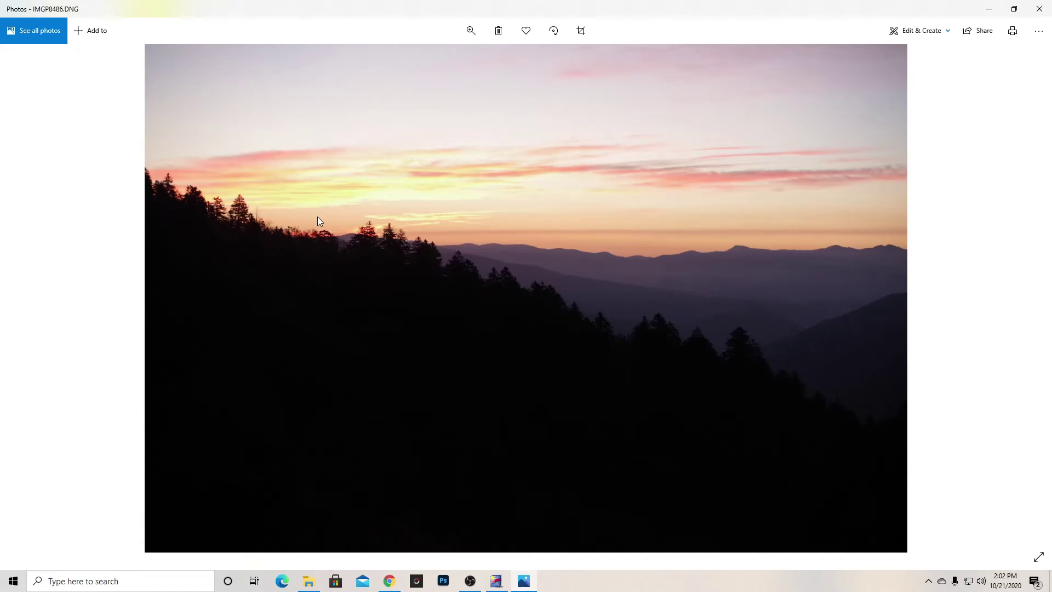
key("Right")
key("Right")
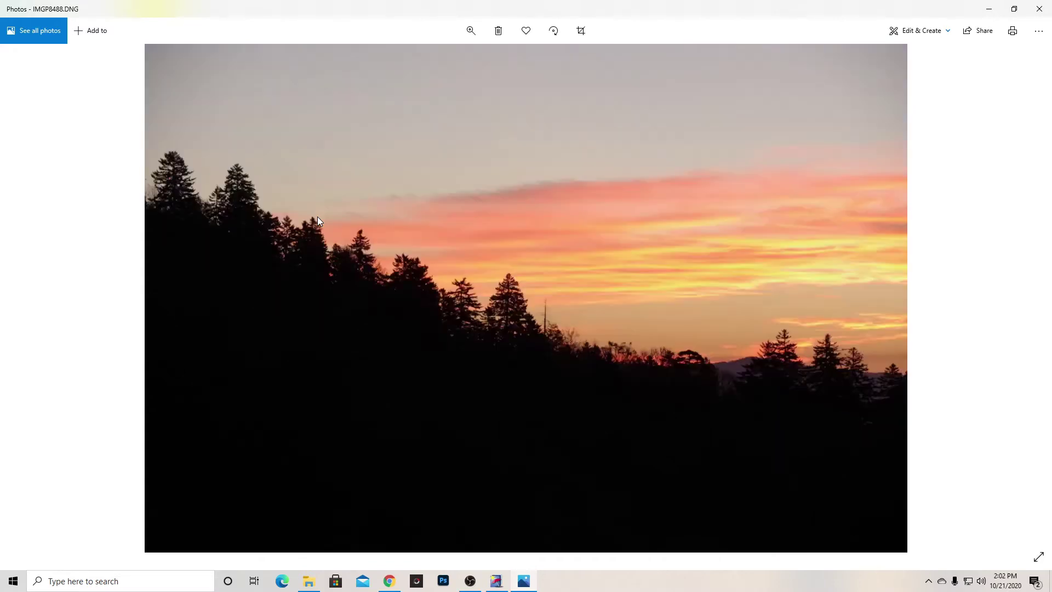
key("Right")
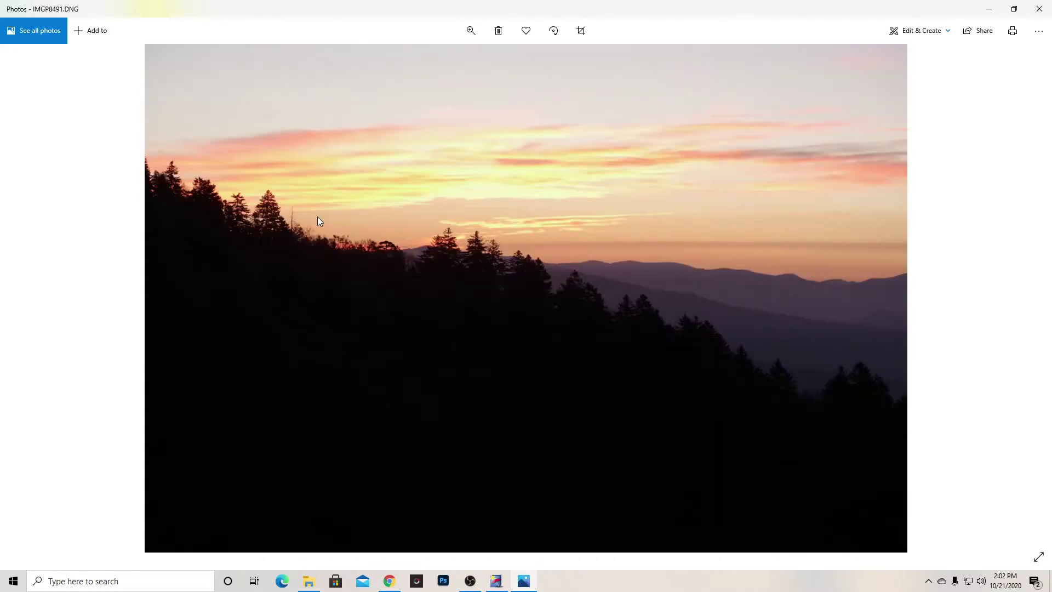
key("Right")
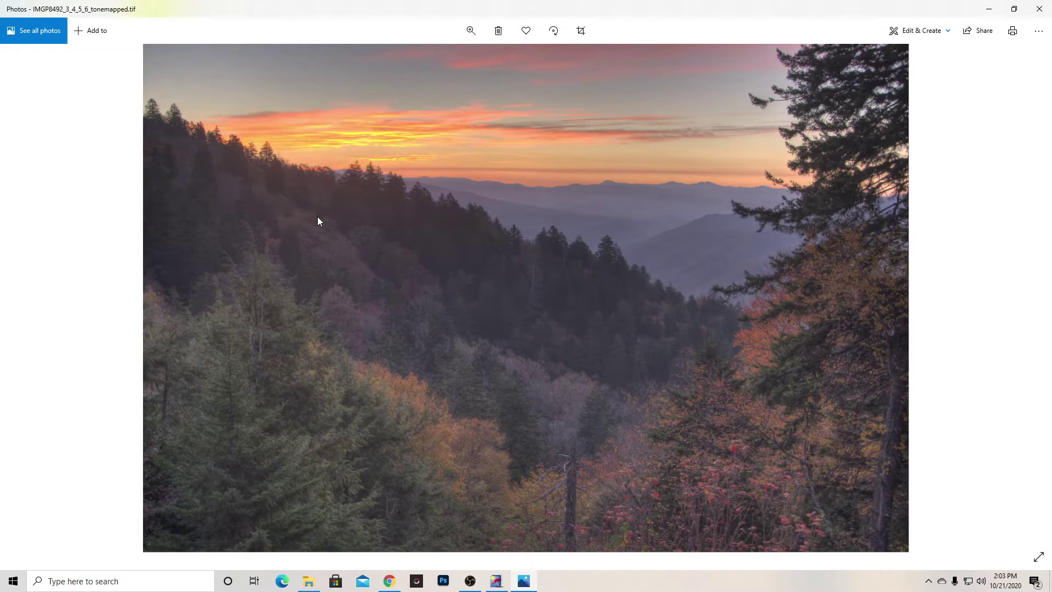
key("Right")
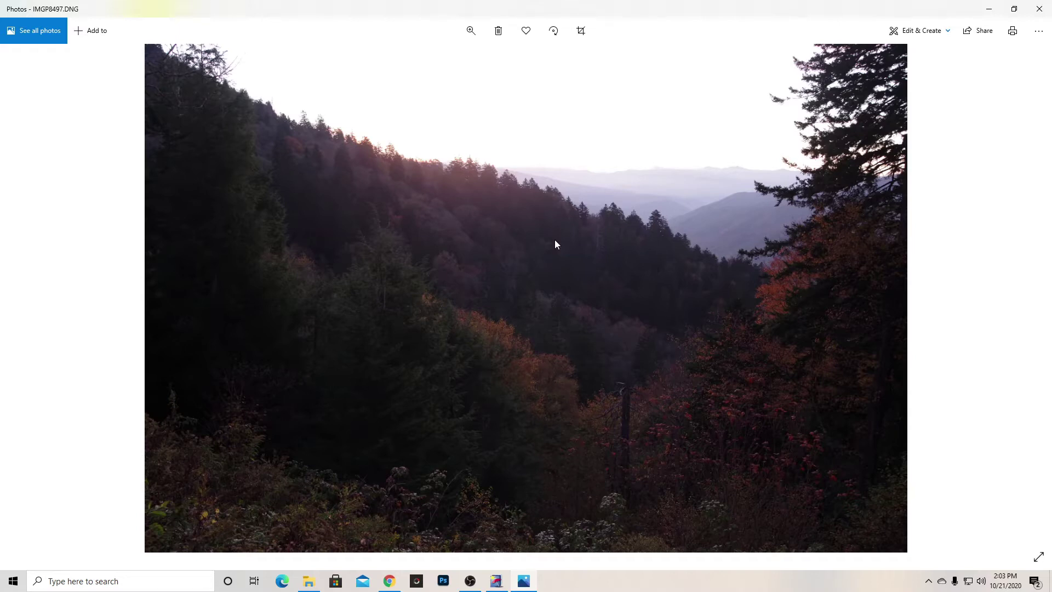
- Advance through bracketed exposures IMGP8498, 8499 and 8500 to the very bright IMGP8501
key("Right")
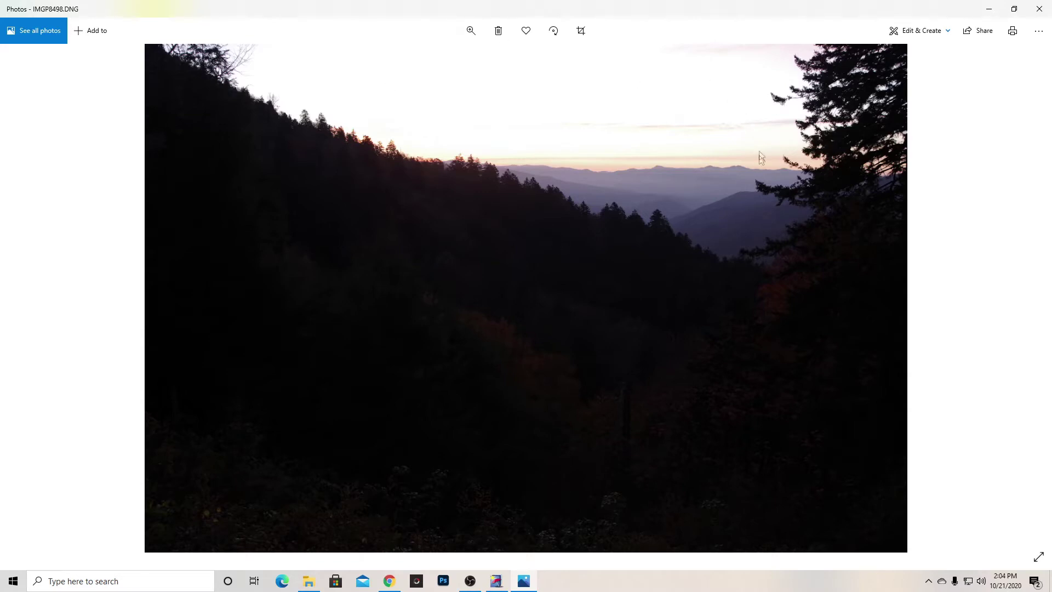
key("Right")
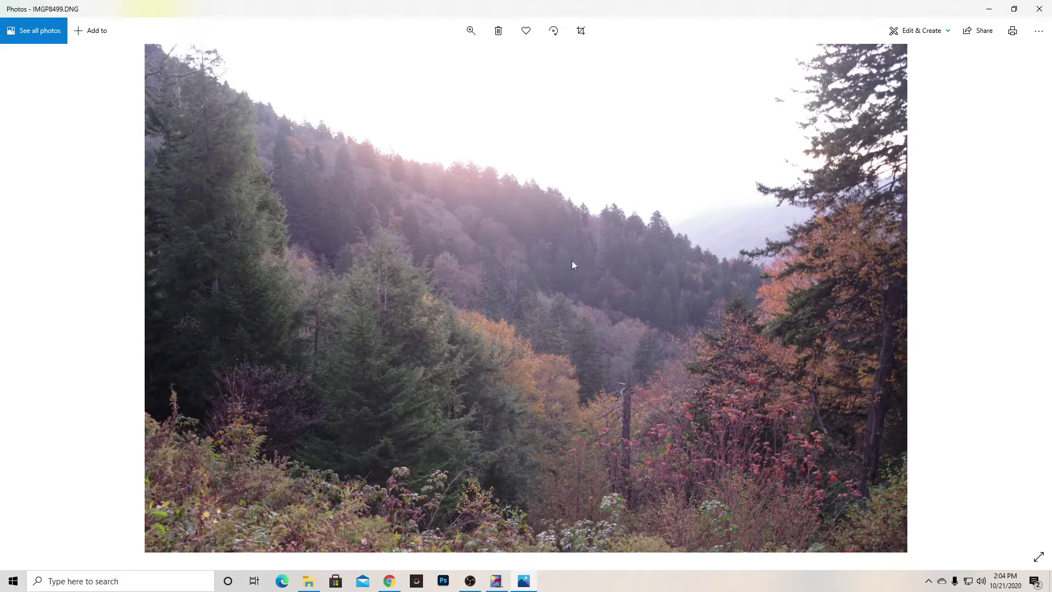
key("Right")
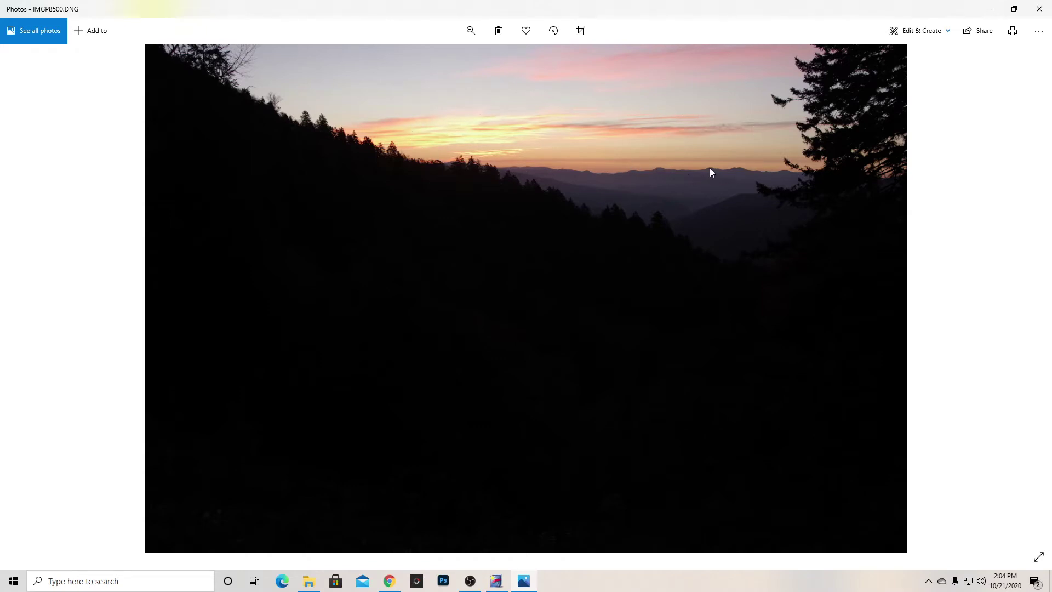
key("Right")
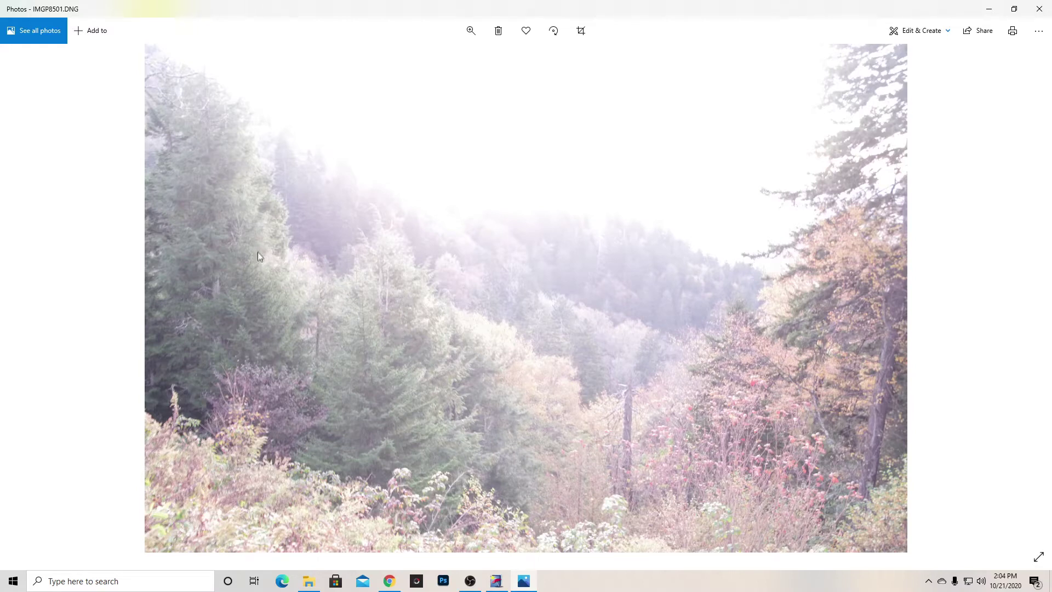
- View IMGP8501's file info showing 1 sec, f/5.6, ISO 800
right_click(358, 265)
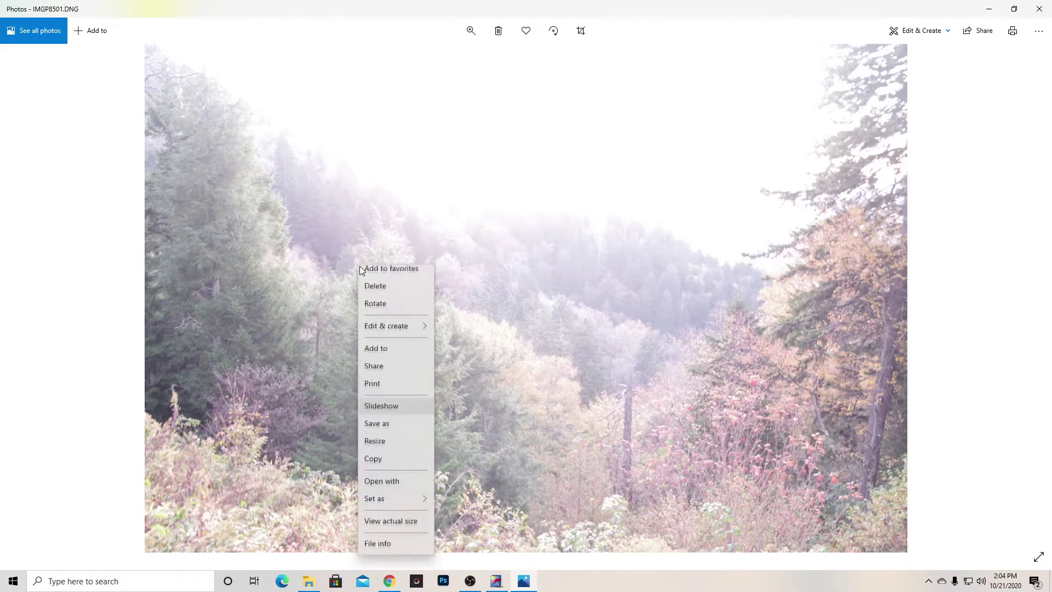
left_click(404, 550)
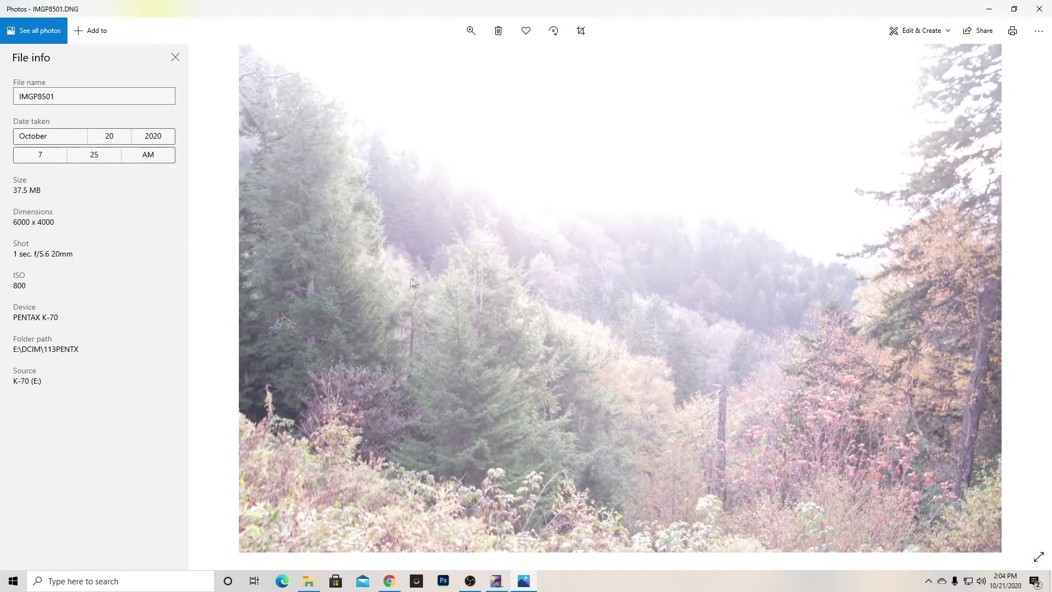
left_click(174, 57)
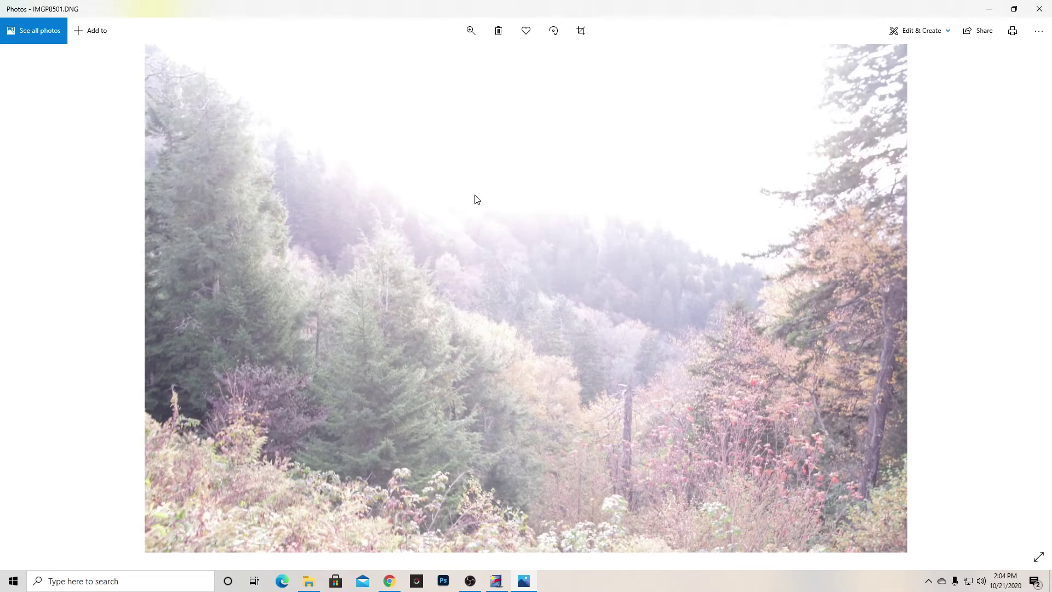
- Dismiss the photo's action menu and close the Photos viewer
right_click(476, 200)
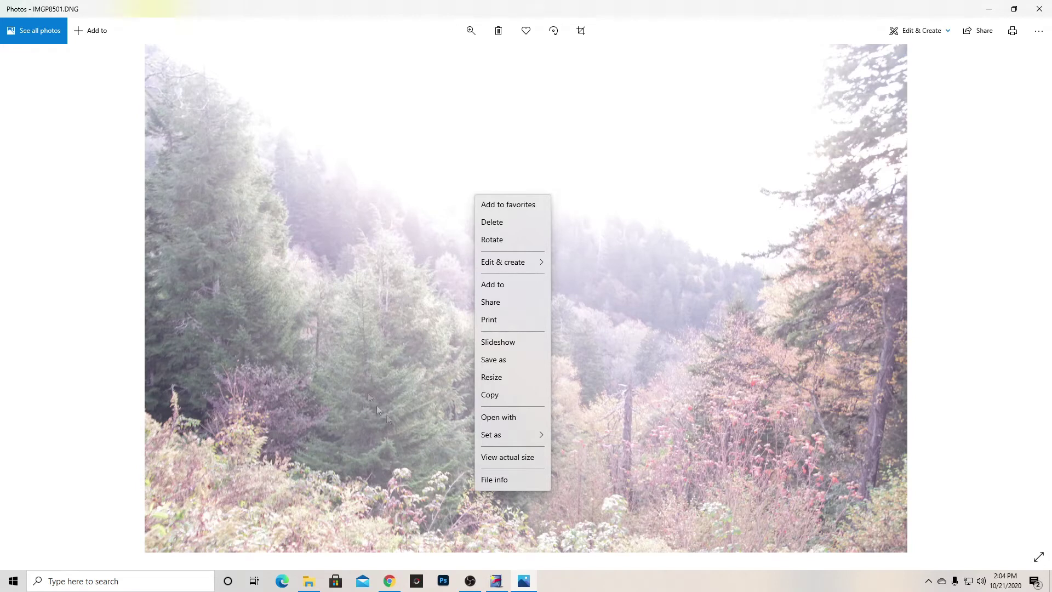
left_click(418, 461)
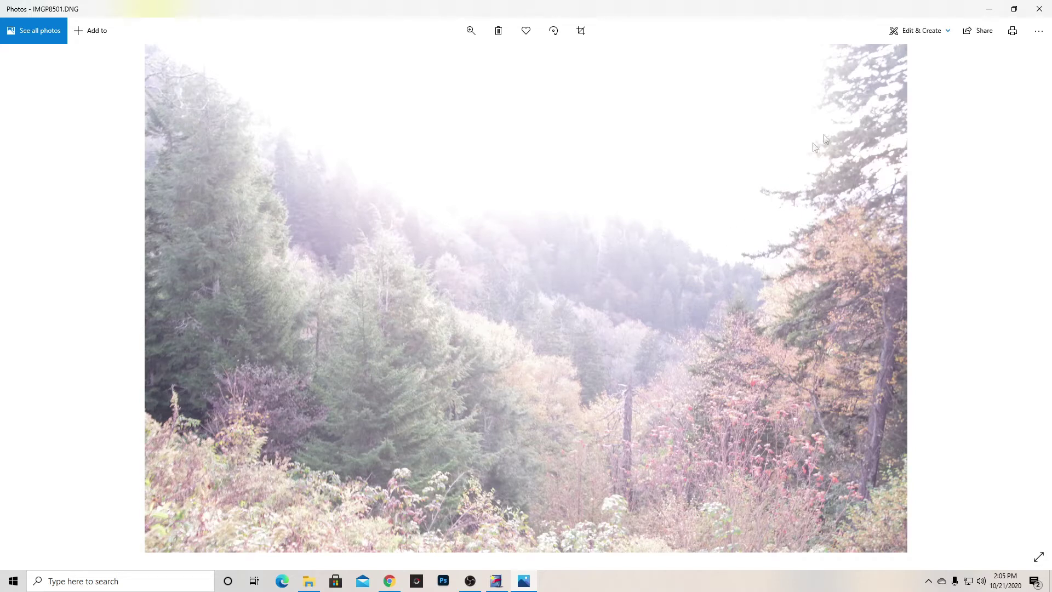
left_click(1039, 12)
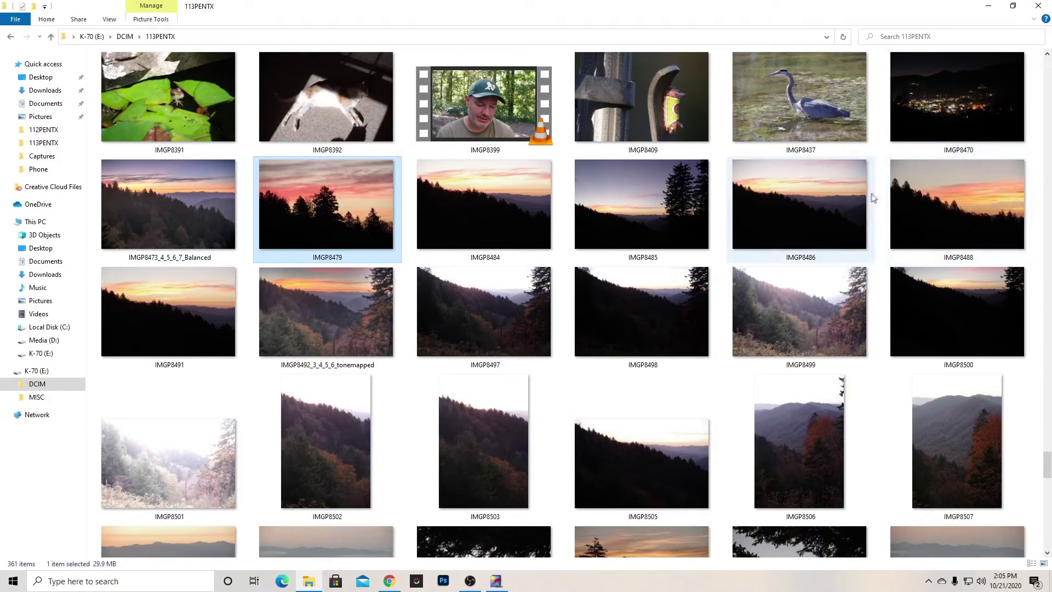
- Restore File Explorer to reveal the desktop and scroll back up to IMGP8497
left_click(1013, 6)
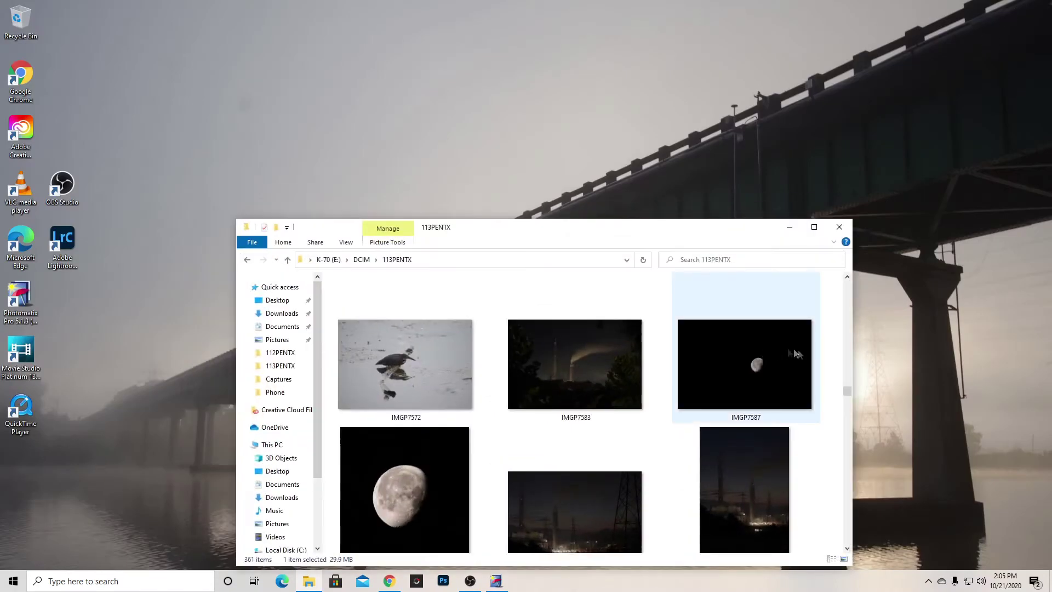
left_click_drag(847, 389, 851, 553)
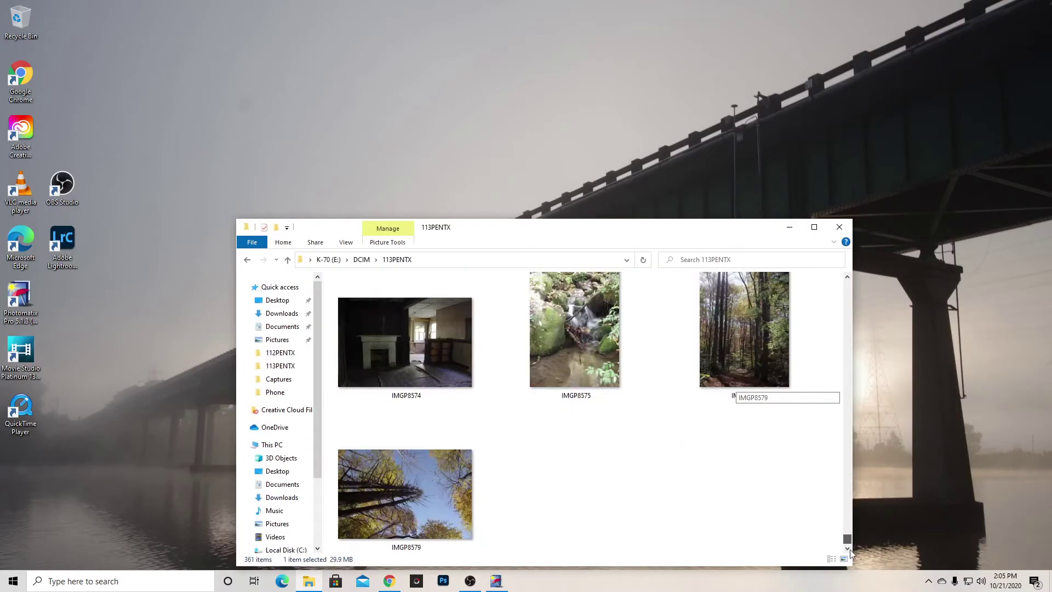
scroll(682, 482, "up", 5)
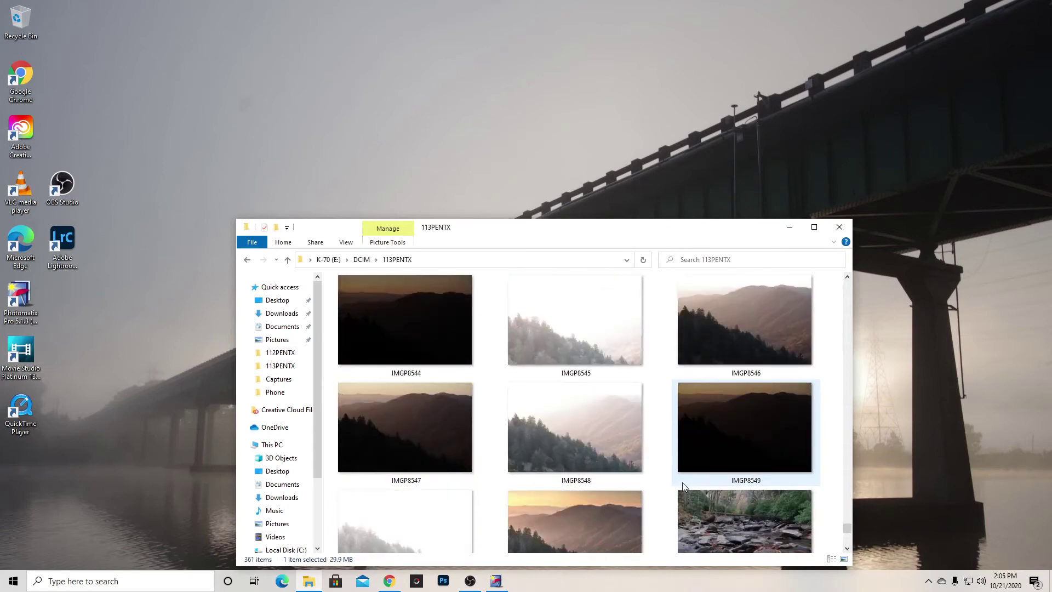
scroll(682, 482, "up", 1)
scroll(682, 482, "up", 1)
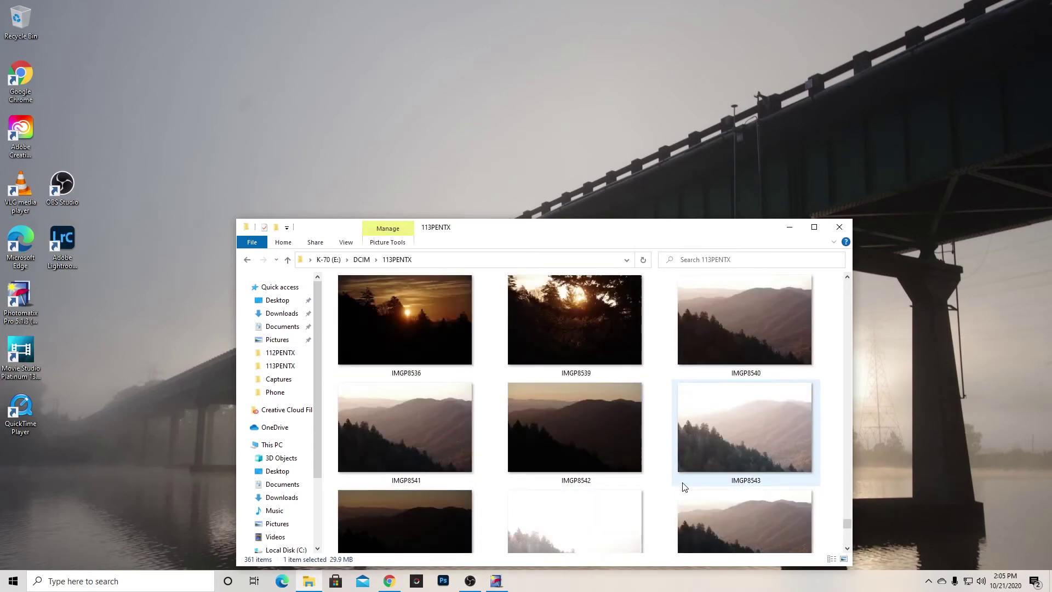
scroll(684, 486, "up", 3)
scroll(684, 486, "up", 4)
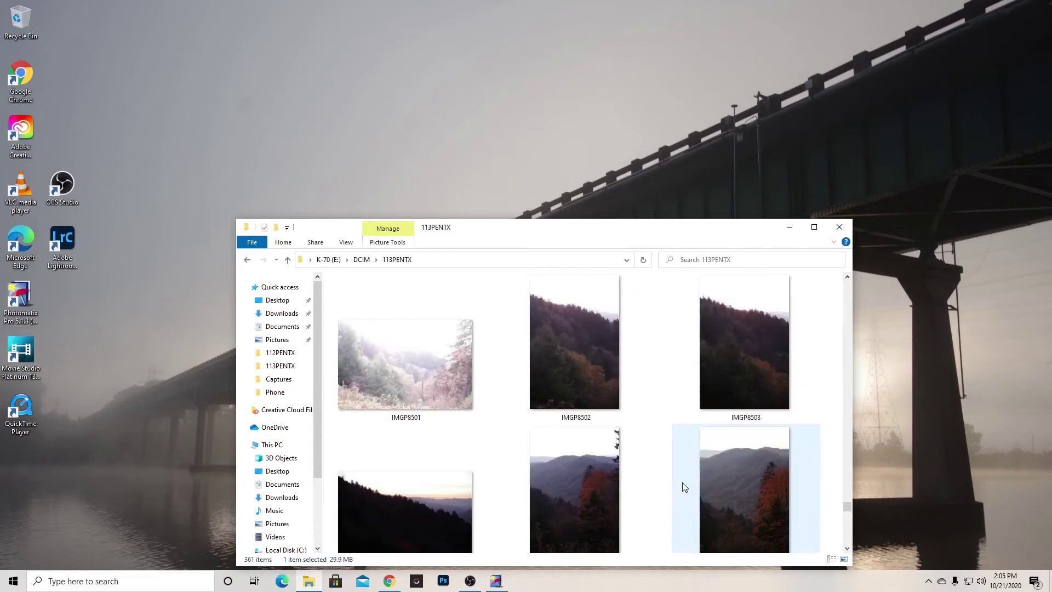
scroll(685, 486, "up", 2)
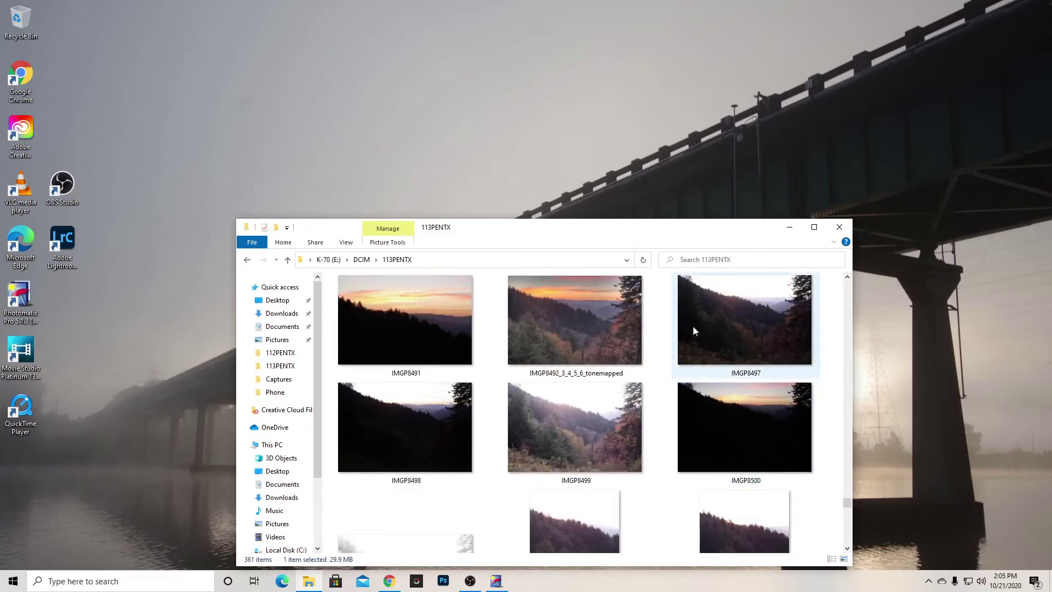
- Drop IMGP8497 through IMGP8501 onto Photomatix Pro and choose to merge them to HDR
left_click(716, 318)
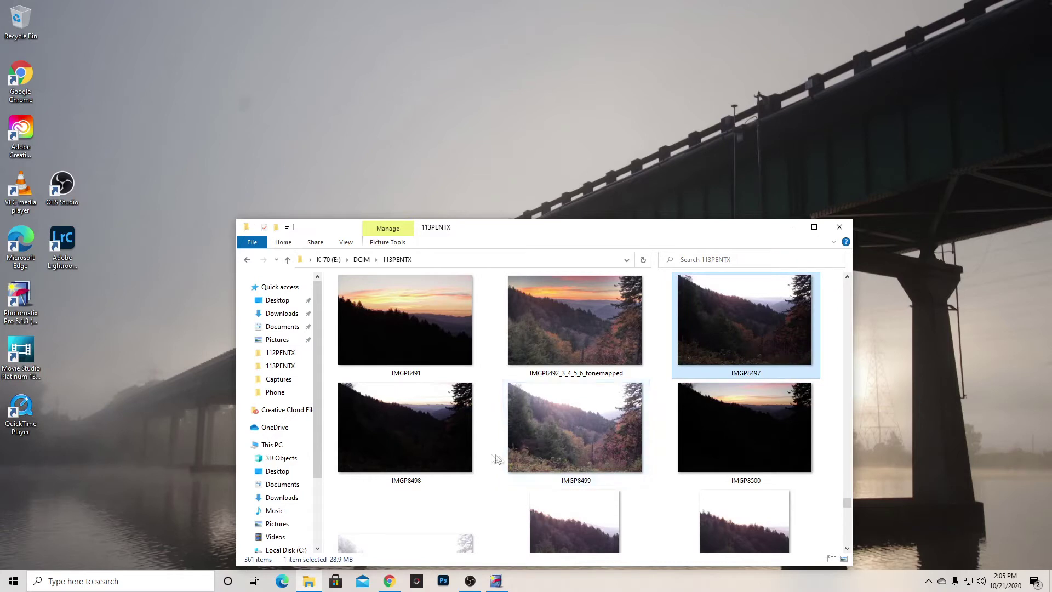
left_click(457, 543, "shift")
left_click_drag(440, 345, 13, 295)
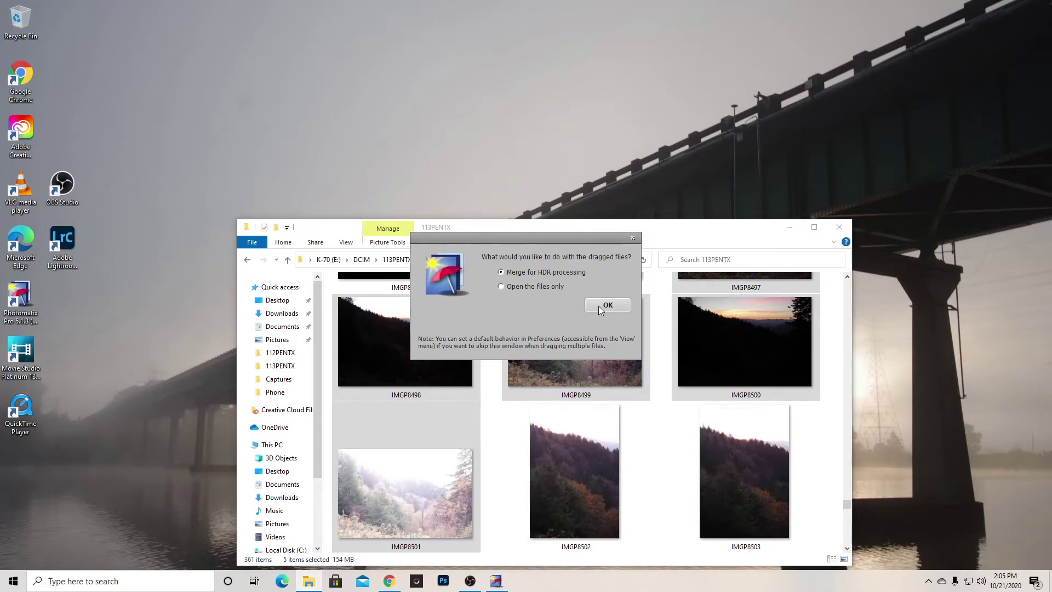
left_click(598, 306)
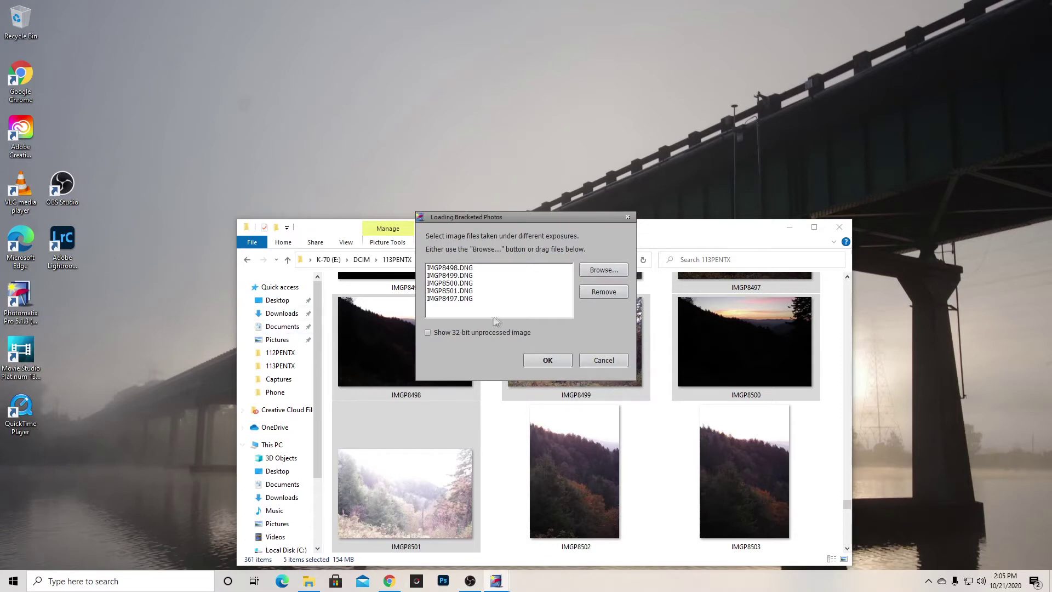
- Confirm the five DNG exposures and merge them with image alignment and cropping enabled
left_click(546, 360)
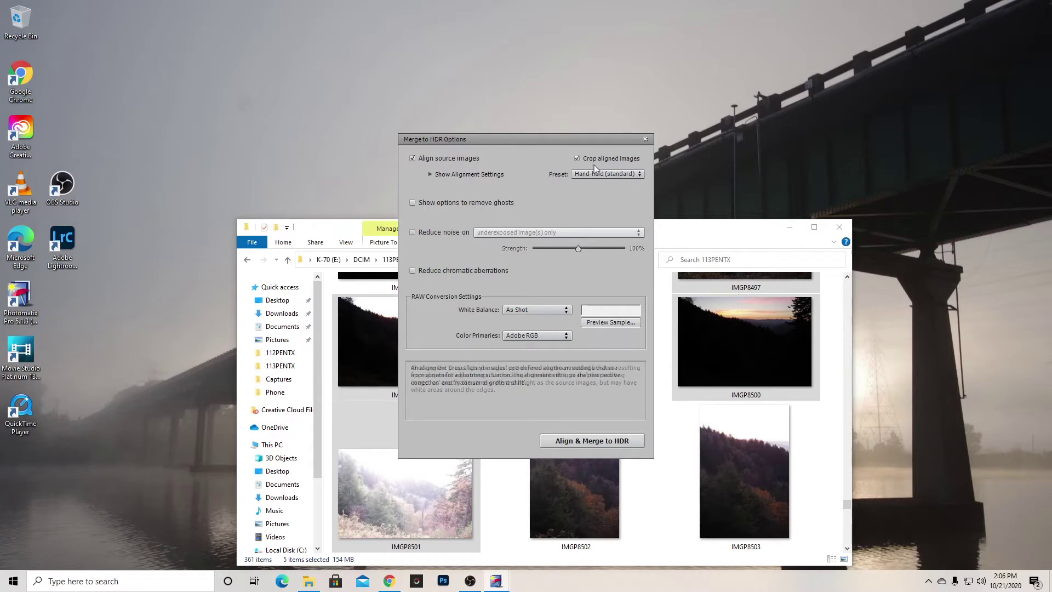
left_click(582, 440)
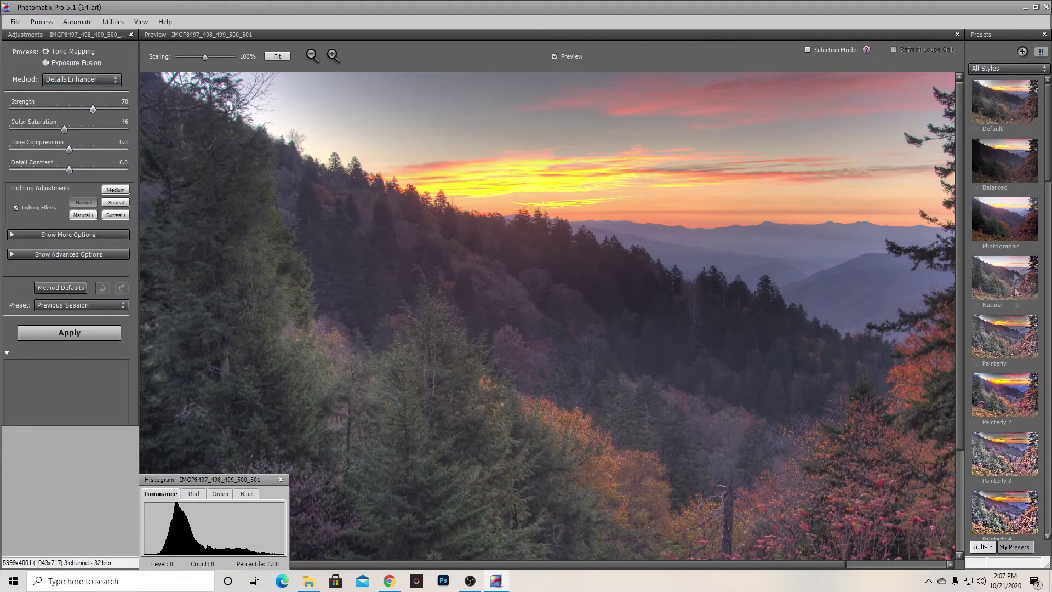
- Apply the Default preset to the sunrise HDR, then preview the Balanced preset
scroll(1015, 343, "down", 5)
scroll(1015, 343, "down", 10)
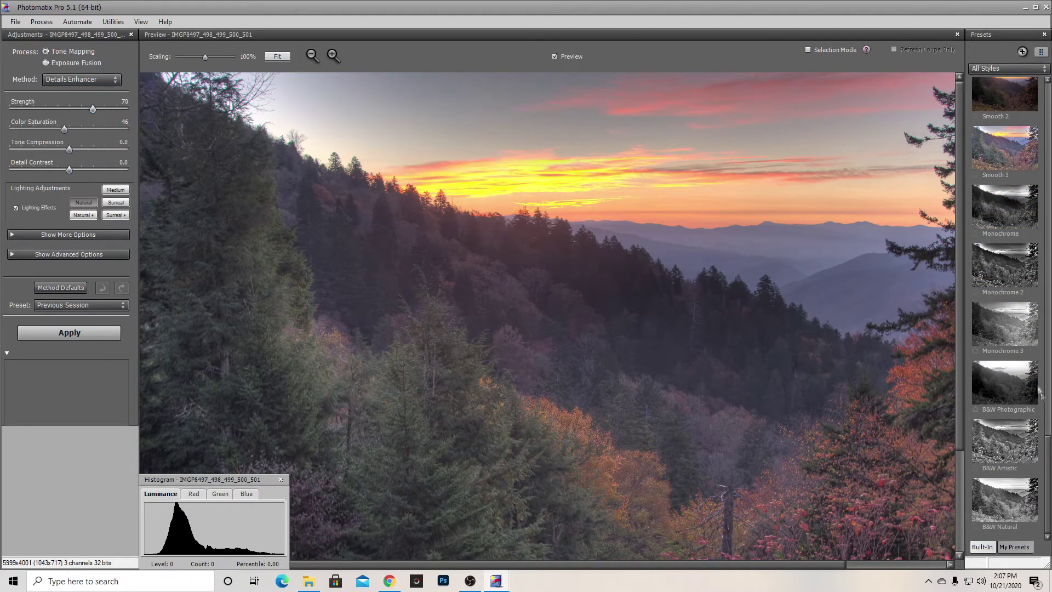
left_click_drag(1047, 448, 1043, 82)
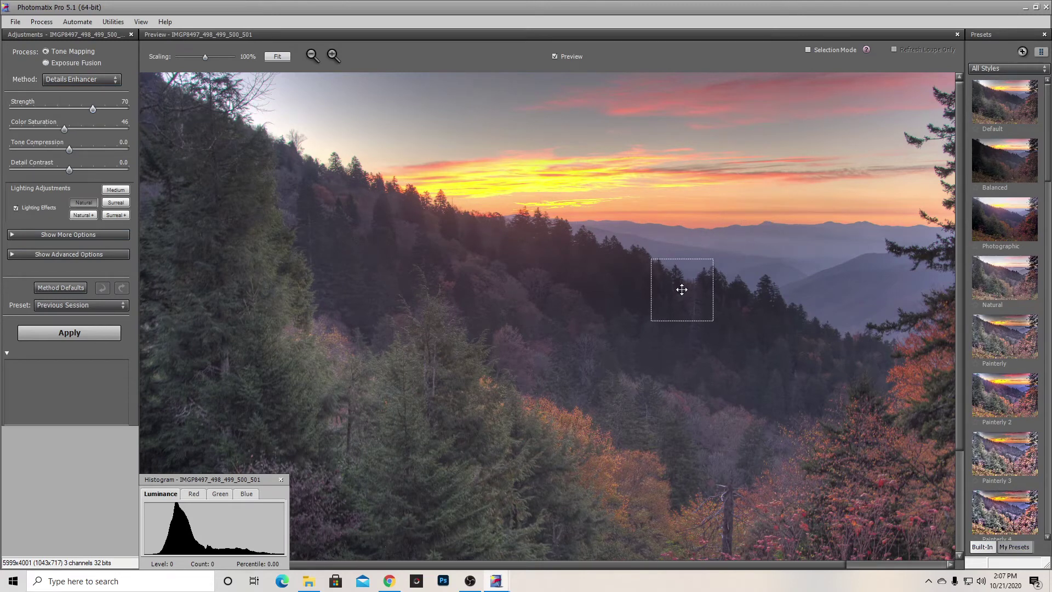
left_click(1011, 105)
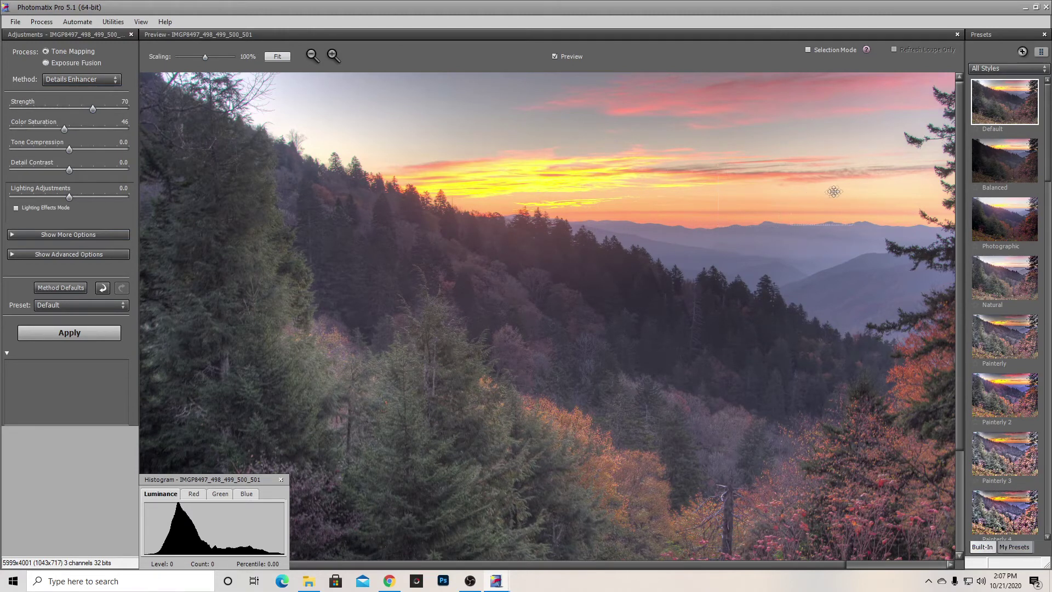
left_click(1015, 172)
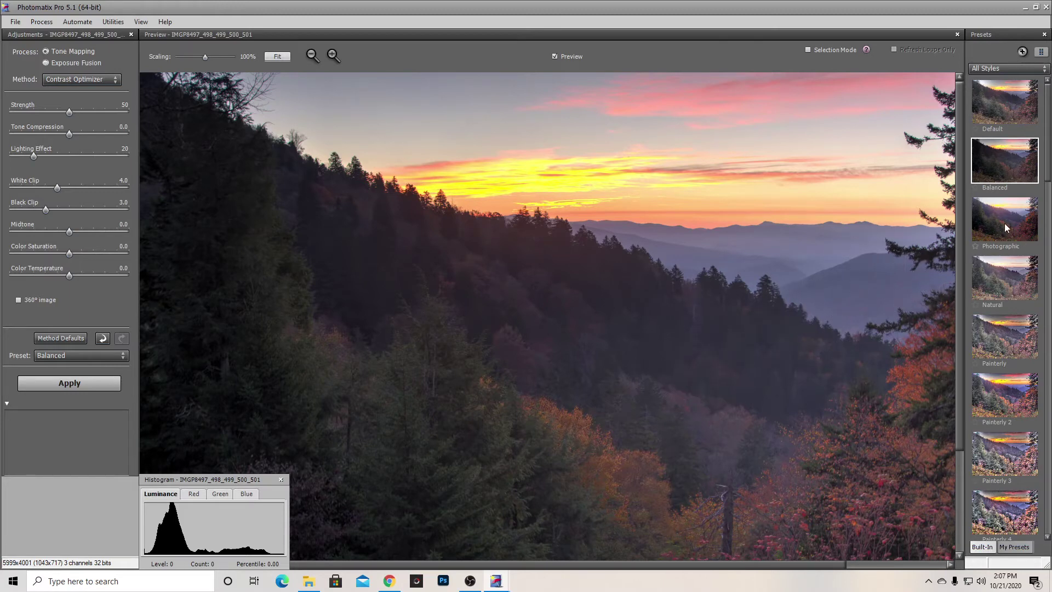
- Preview the Photographic, Natural, Painterly 2 (Surreal+ lighting) and Painterly 3 presets
left_click(1004, 223)
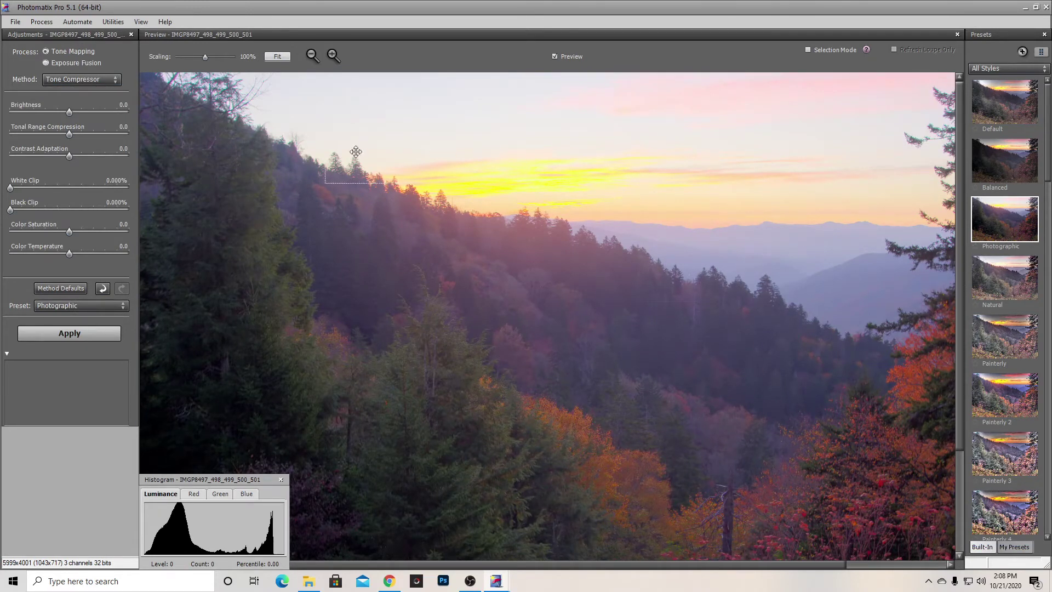
left_click(997, 278)
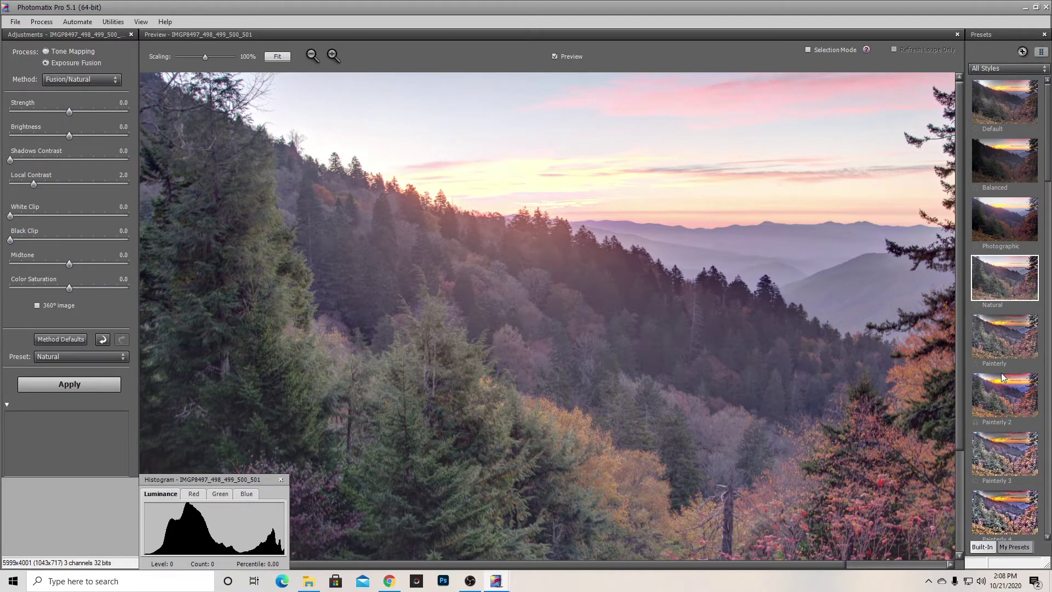
left_click(1007, 402)
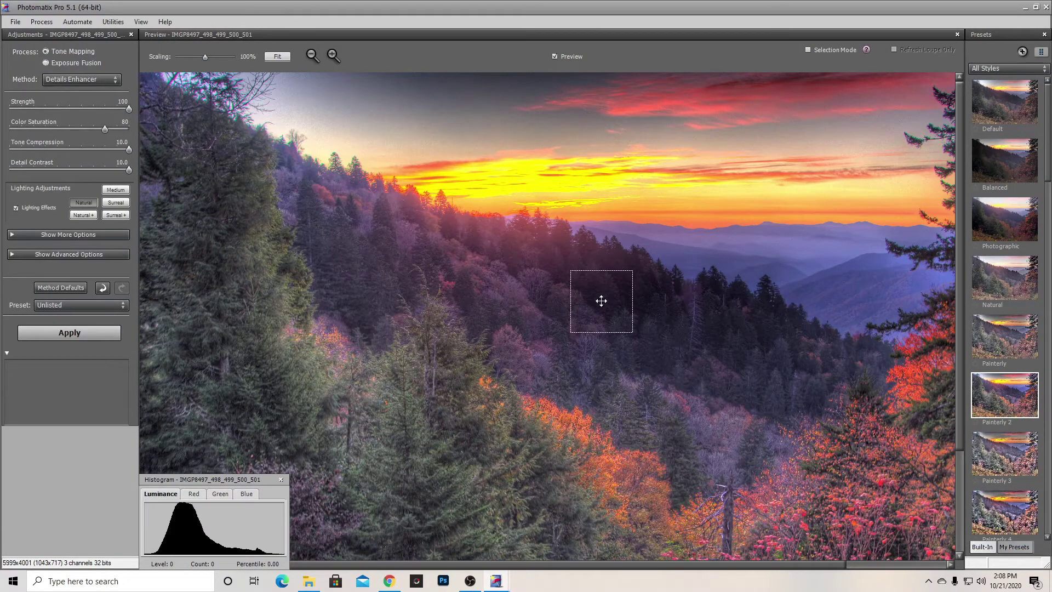
left_click(112, 215)
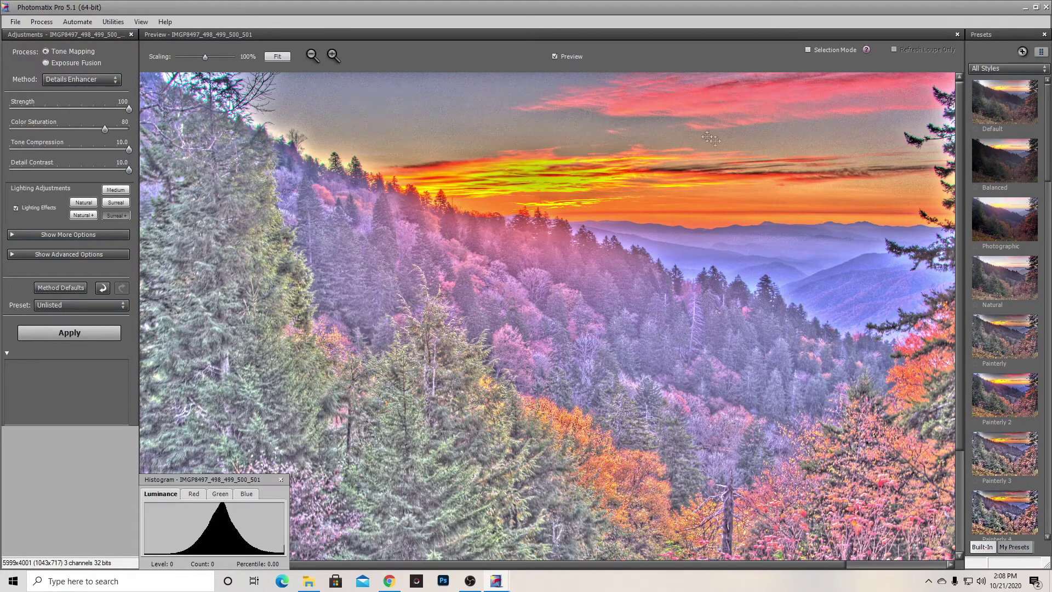
left_click(1010, 464)
- Compare the Monochrome, Monochrome 2 and Monochrome 3 presets, settling on Monochrome
scroll(1011, 463, "down", 3)
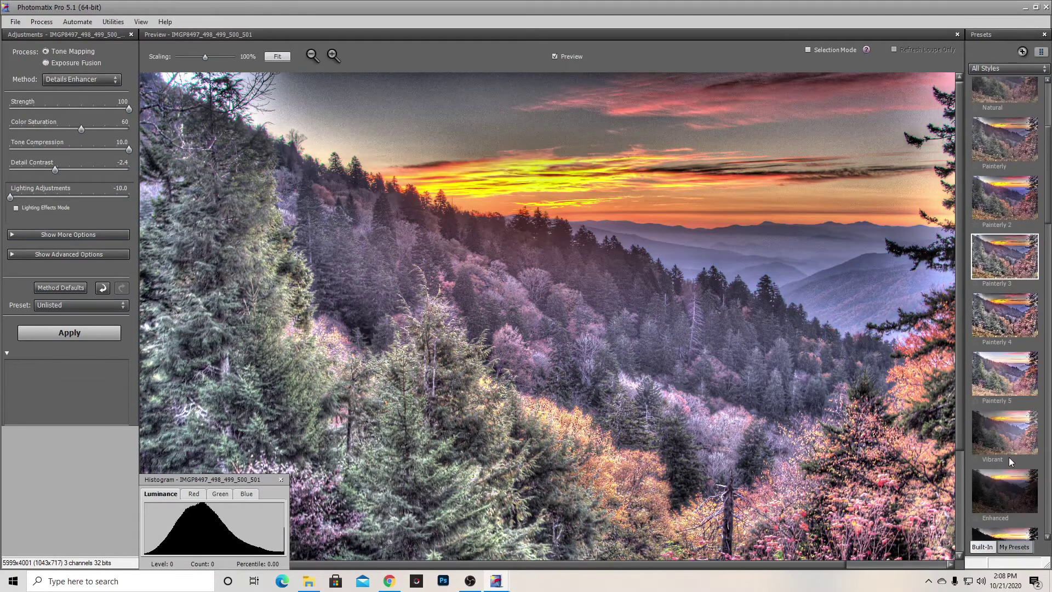
scroll(1011, 462, "down", 6)
scroll(988, 357, "down", 1)
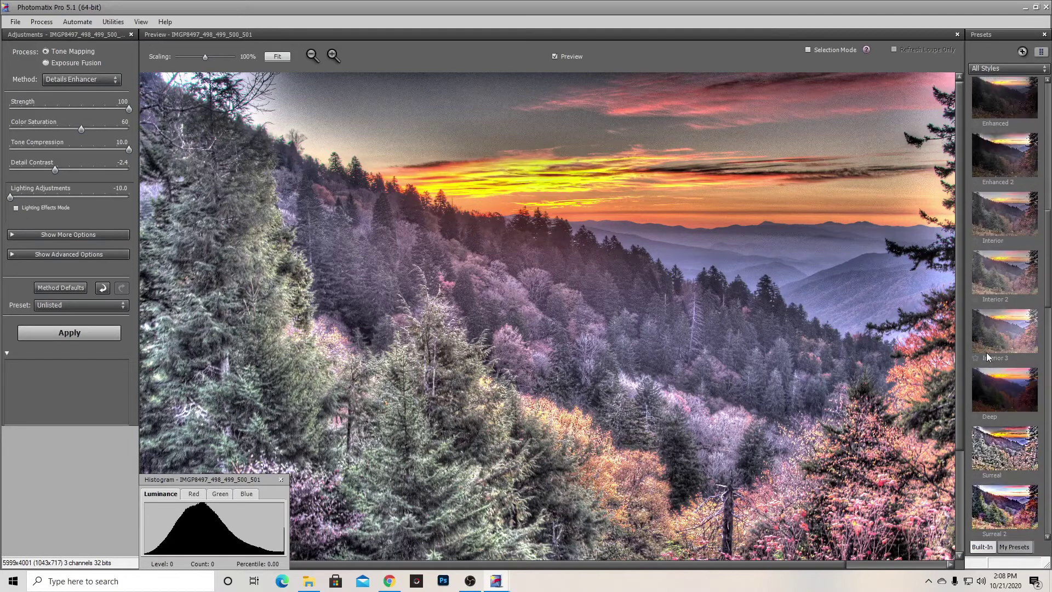
scroll(988, 358, "down", 4)
scroll(991, 358, "down", 9)
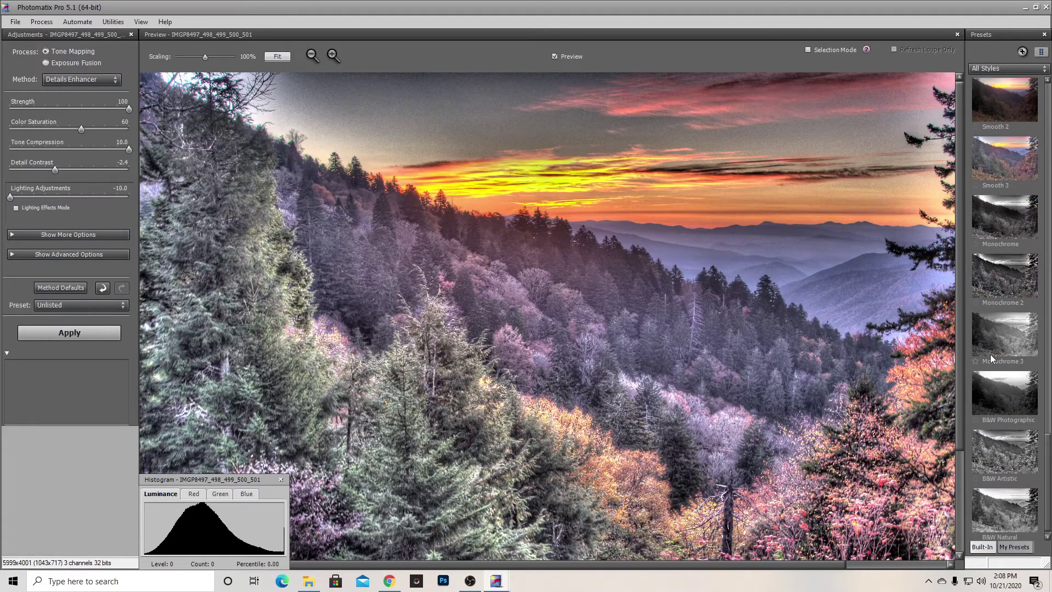
left_click(1008, 217)
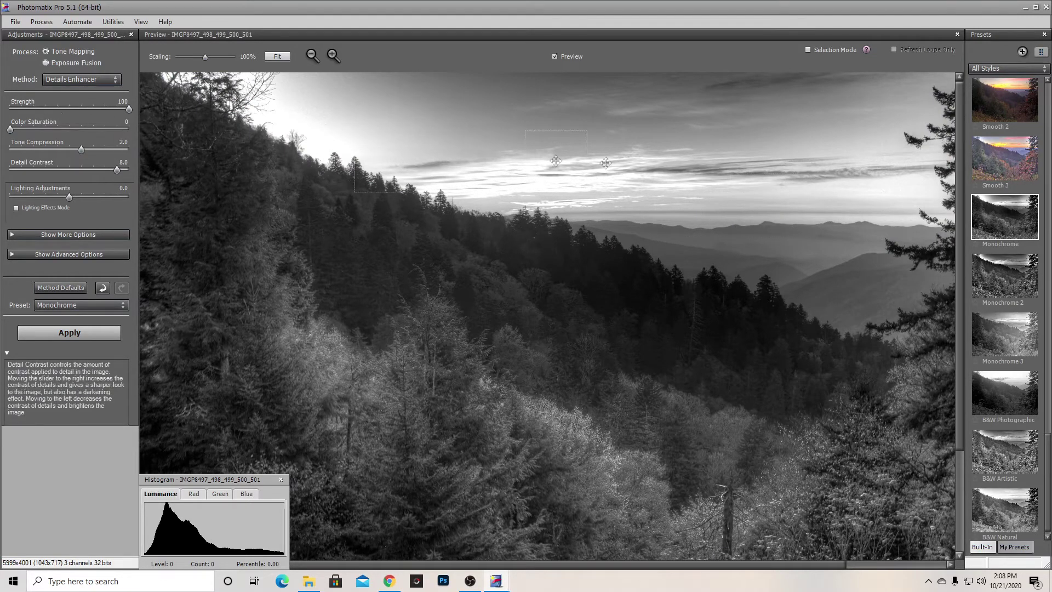
left_click(997, 275)
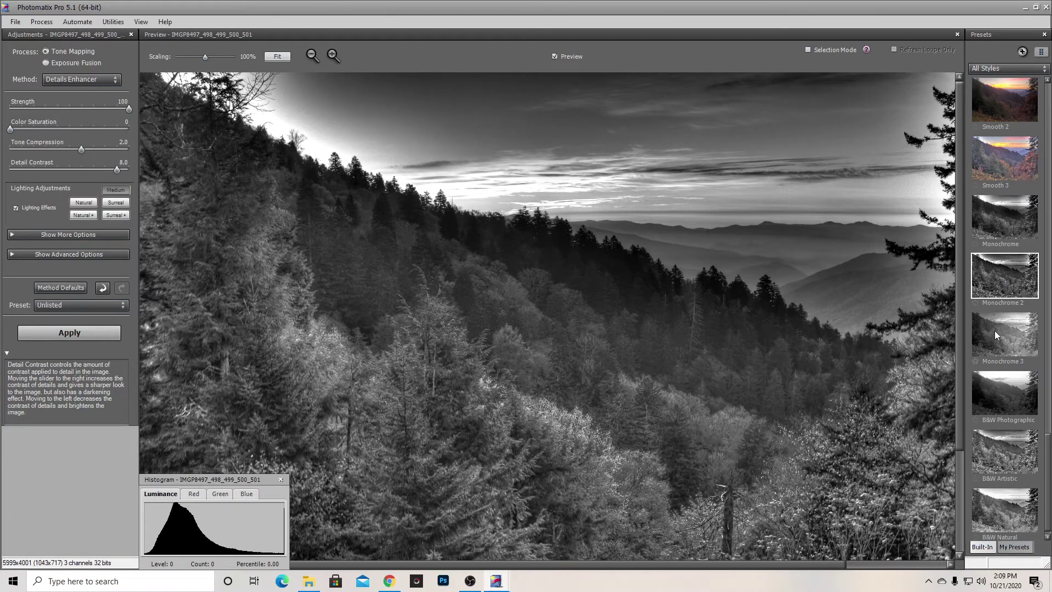
left_click(994, 331)
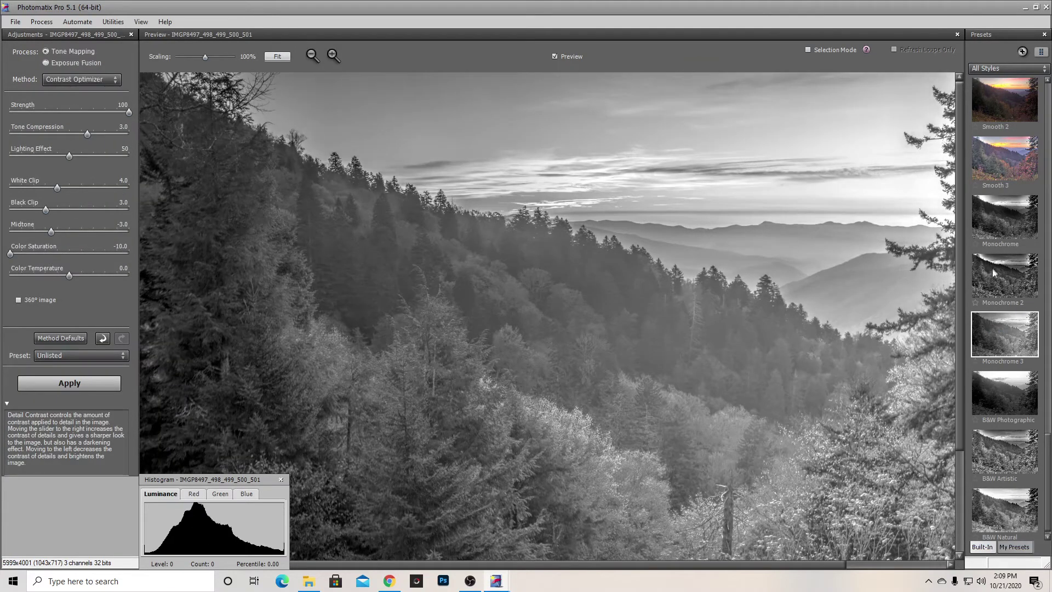
left_click(999, 211)
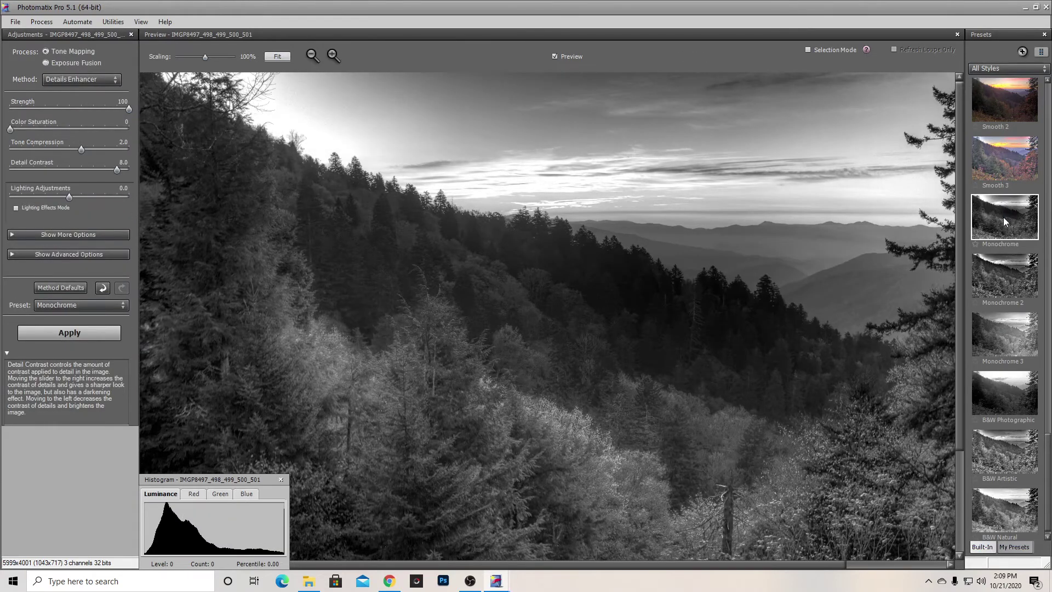
- Turn on Lighting Effects Mode at Natural and Medium, then return to the Default preset
left_click(16, 209)
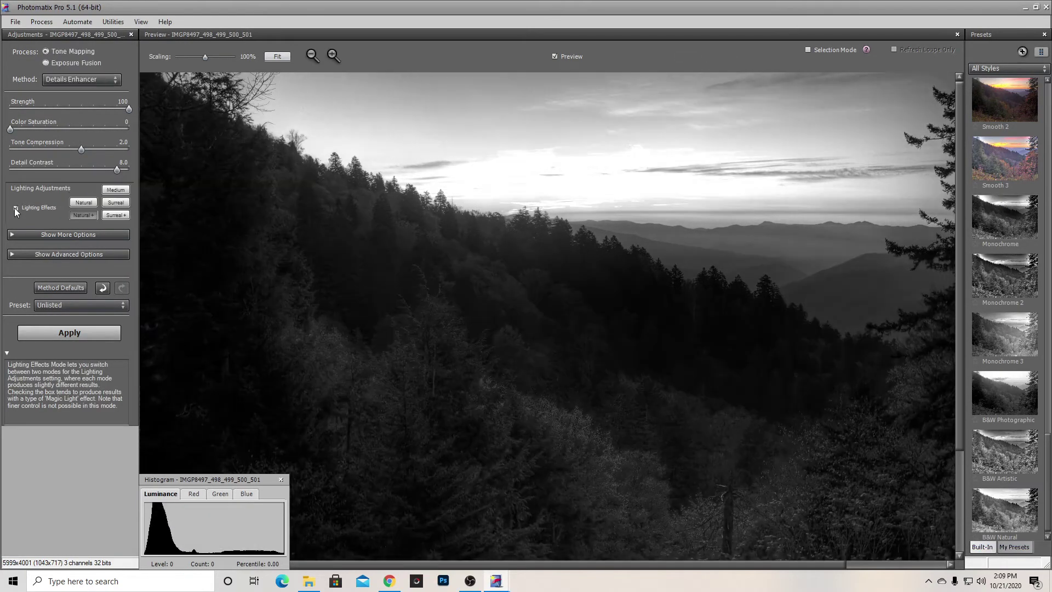
left_click(83, 203)
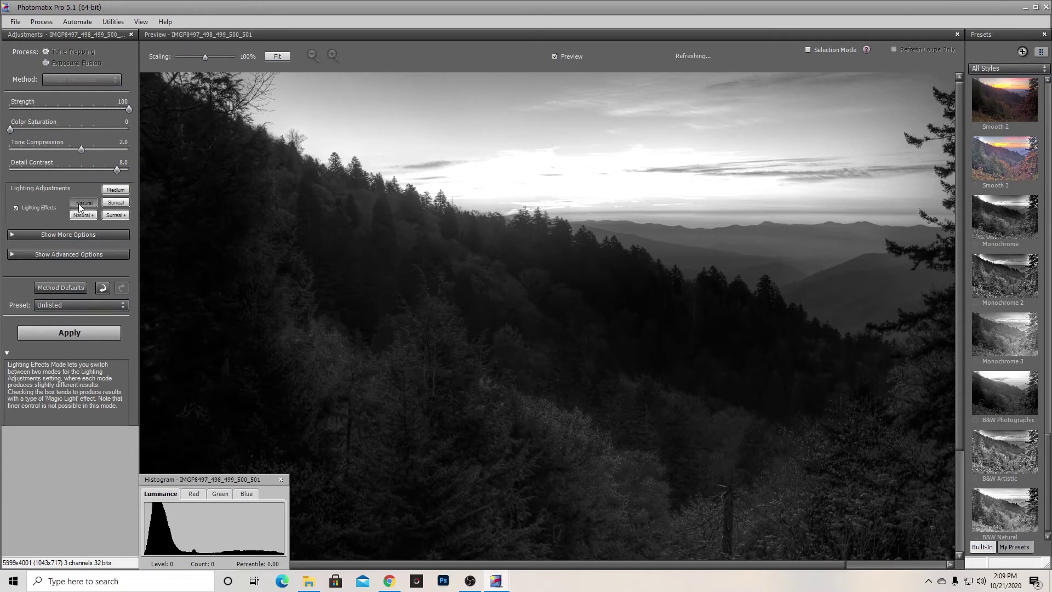
left_click(116, 192)
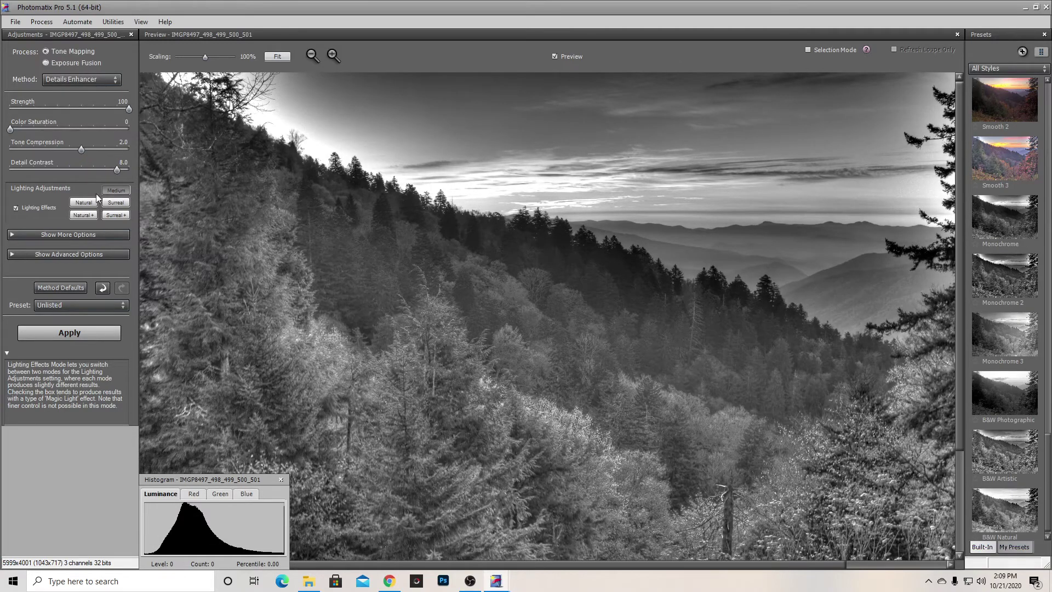
left_click_drag(1046, 512, 1048, 91)
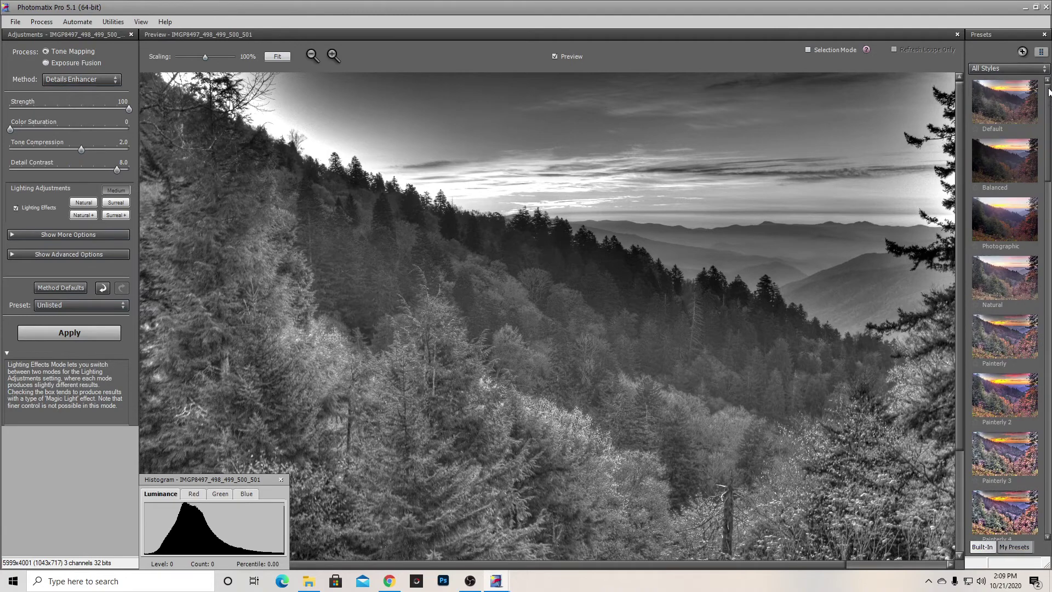
left_click(983, 97)
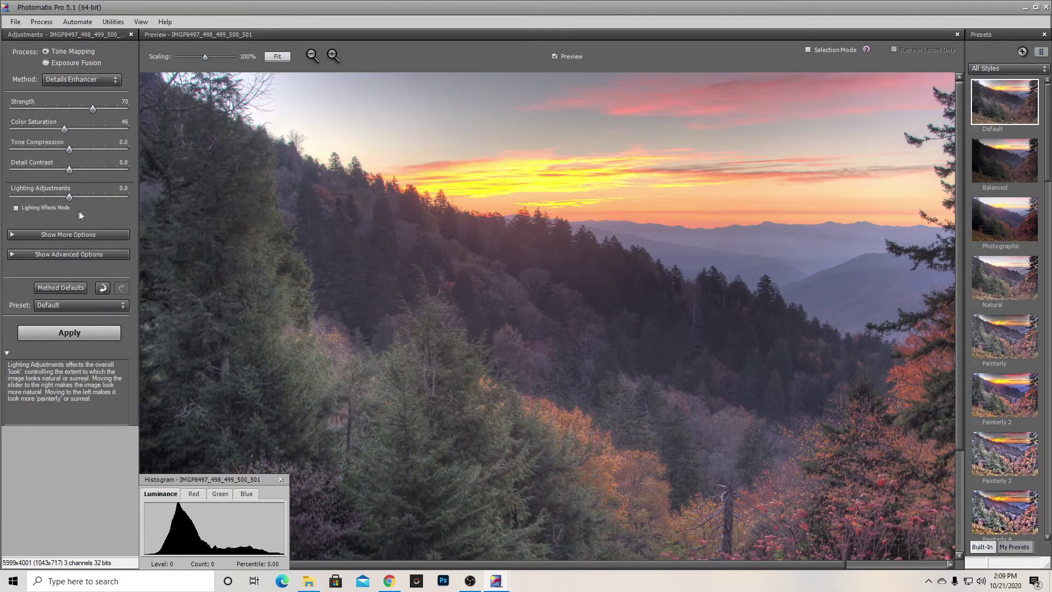
- Leave Lighting Effects Mode off on the Default preset and apply the Details Enhancer tone mapping
left_click(16, 209)
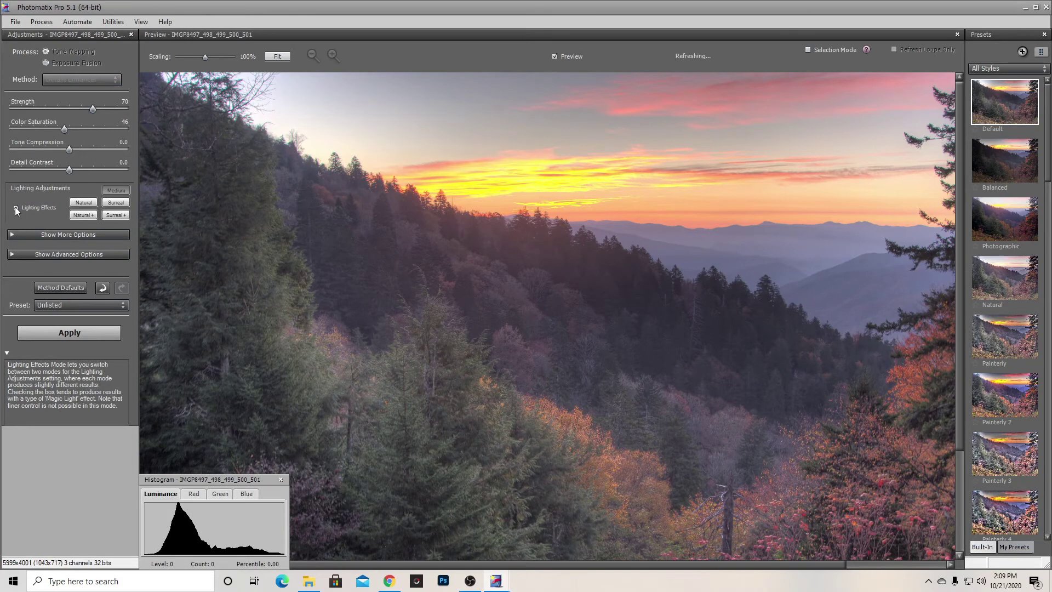
left_click(82, 203)
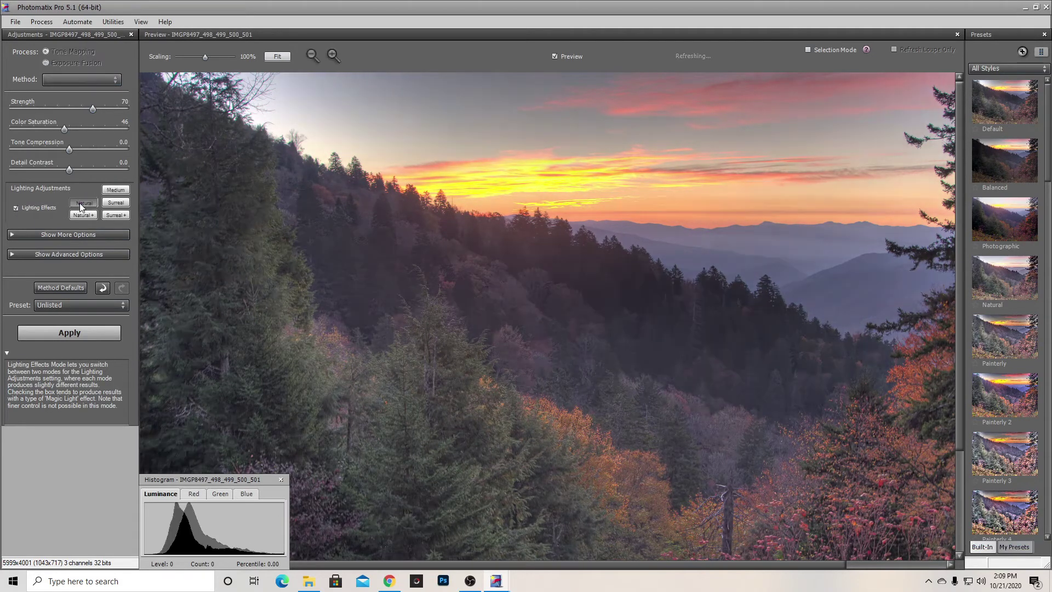
left_click(15, 208)
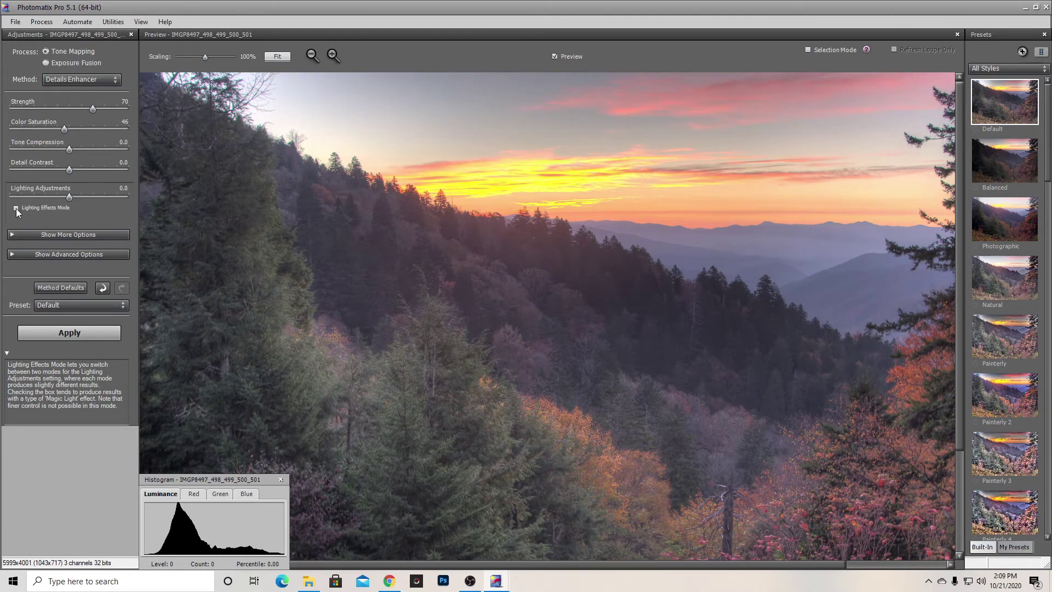
left_click(15, 208)
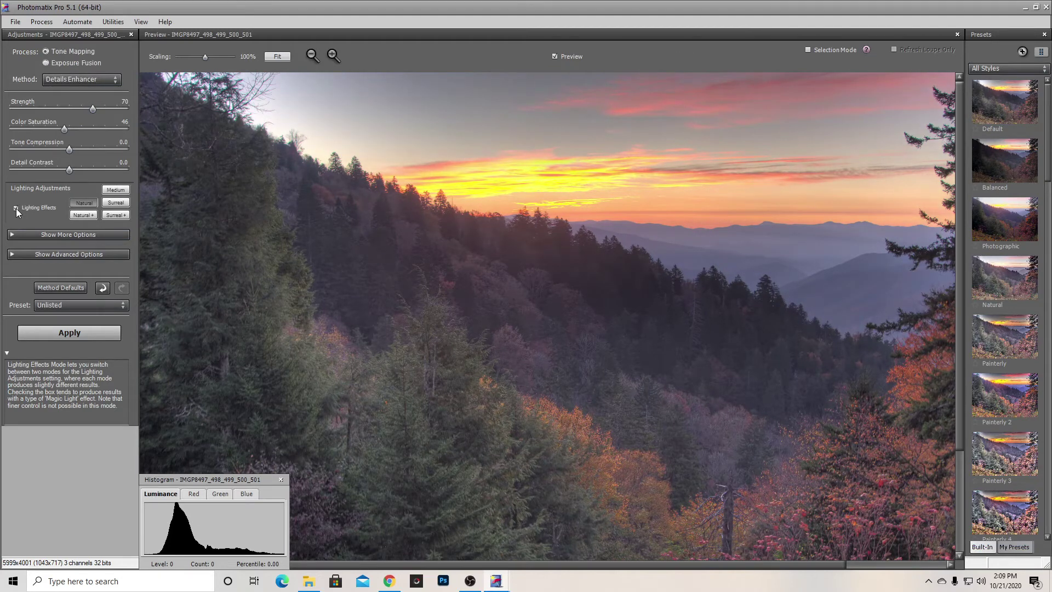
left_click(15, 208)
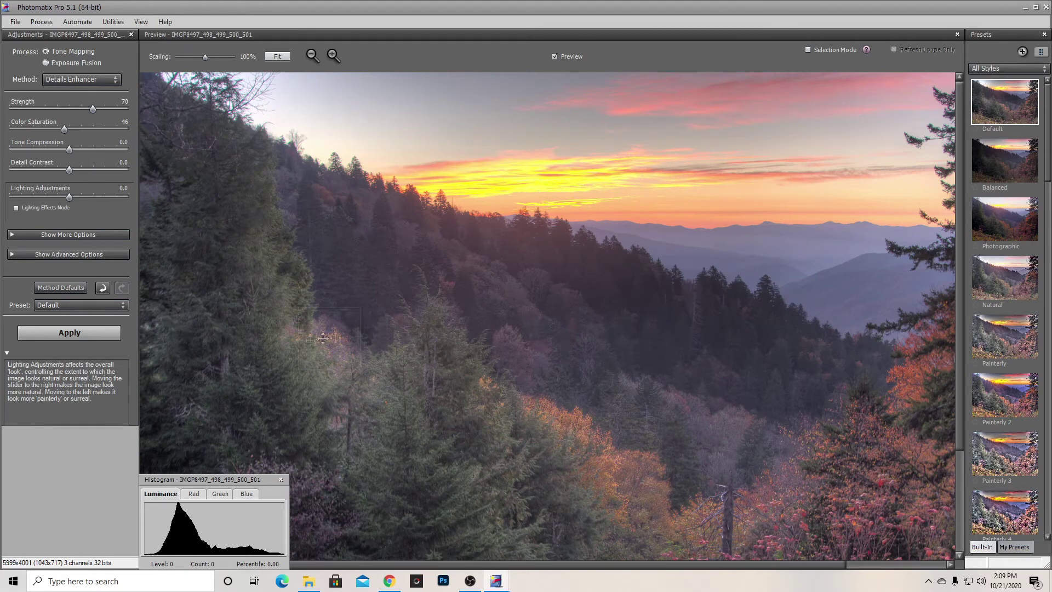
left_click(100, 336)
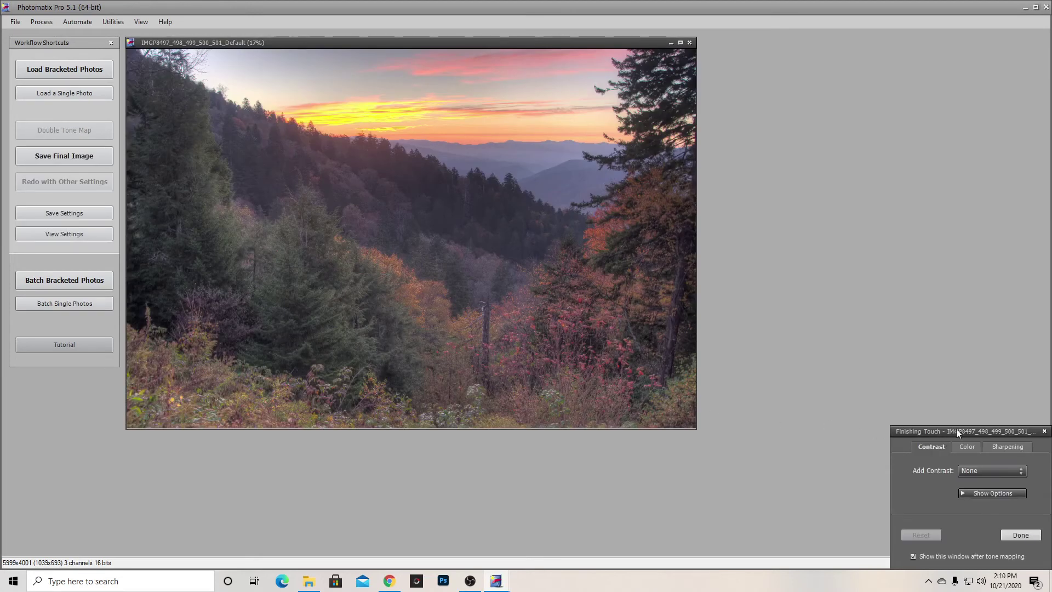
- Skip Finishing Touch and save IMGP8497_498_499_500_501_Default as a 16-bit TIFF
left_click_drag(956, 431, 797, 202)
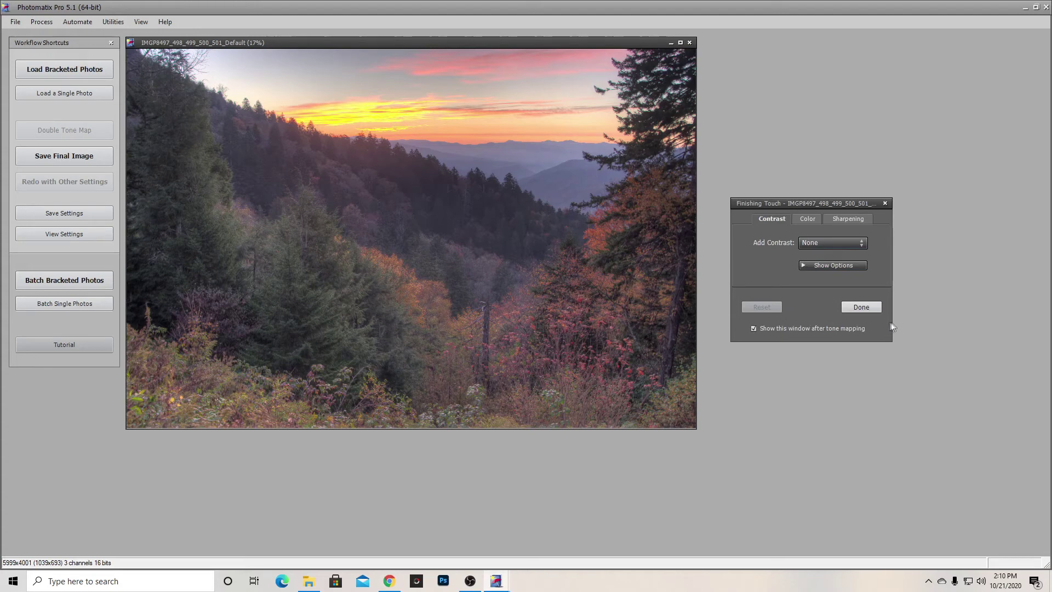
left_click(859, 307)
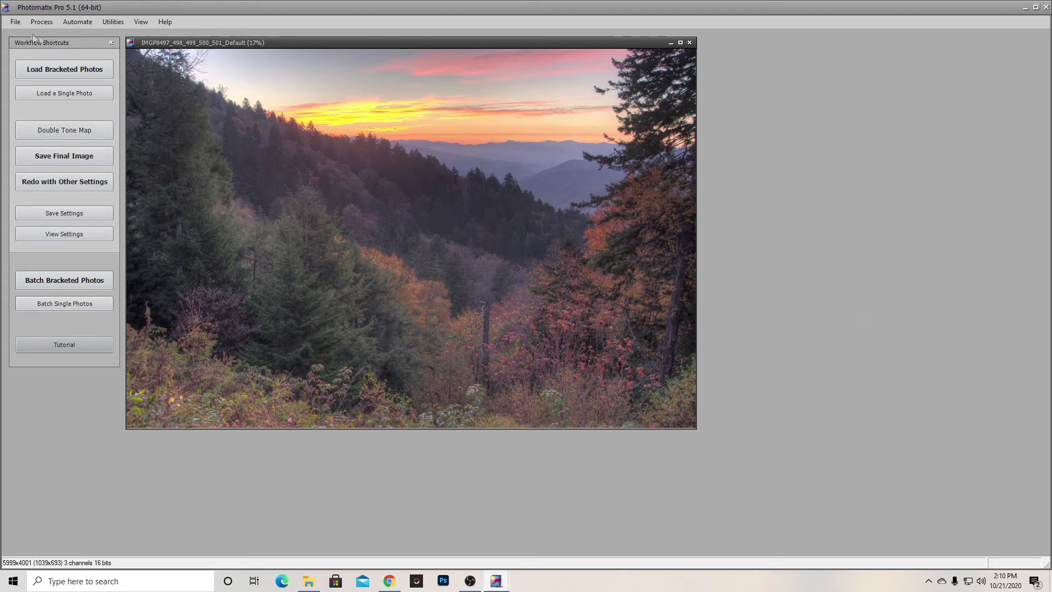
left_click(15, 22)
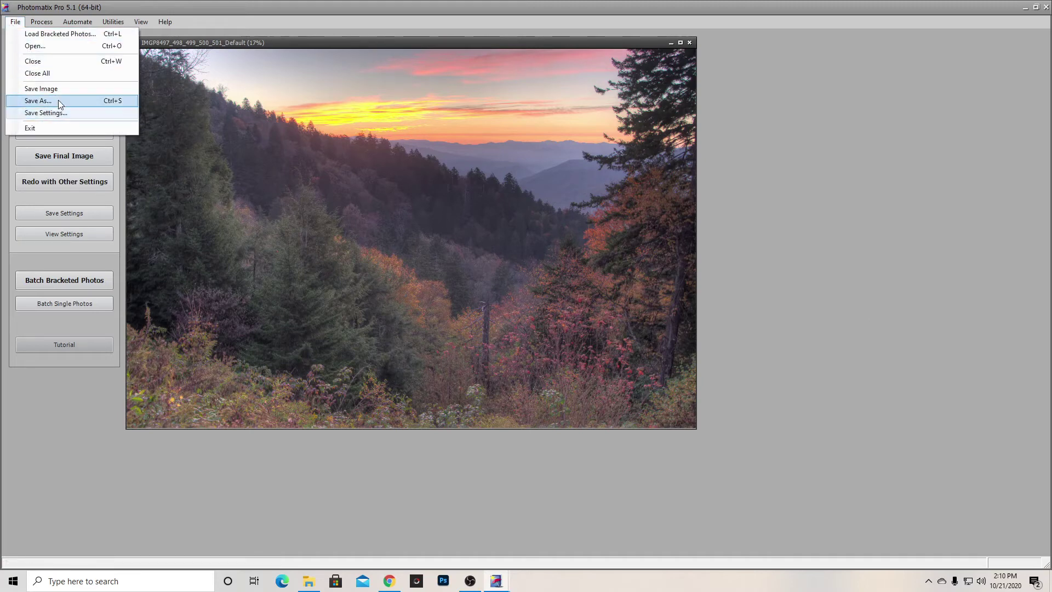
left_click(38, 101)
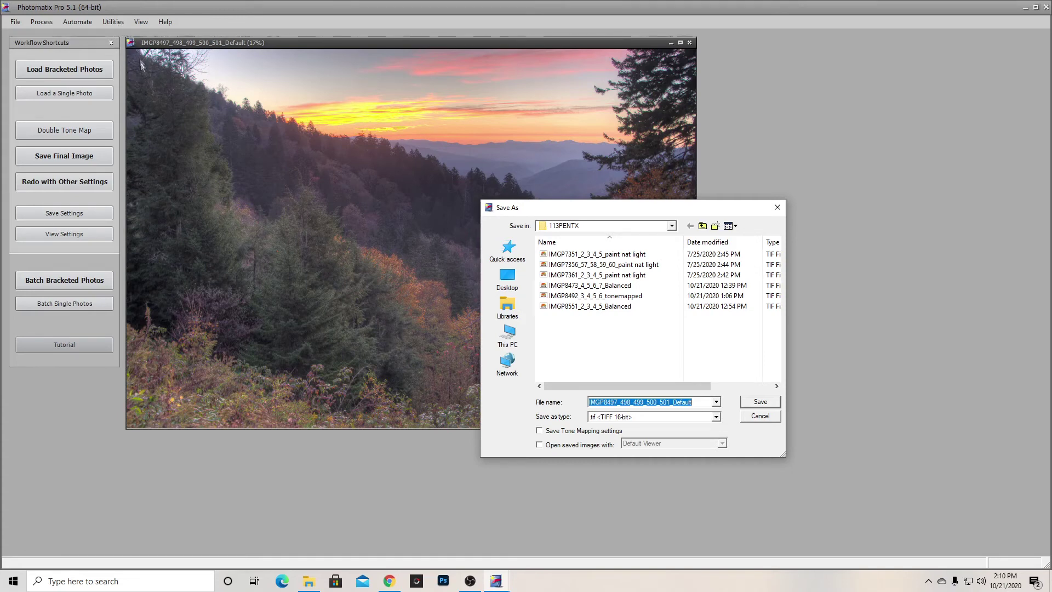
left_click(716, 417)
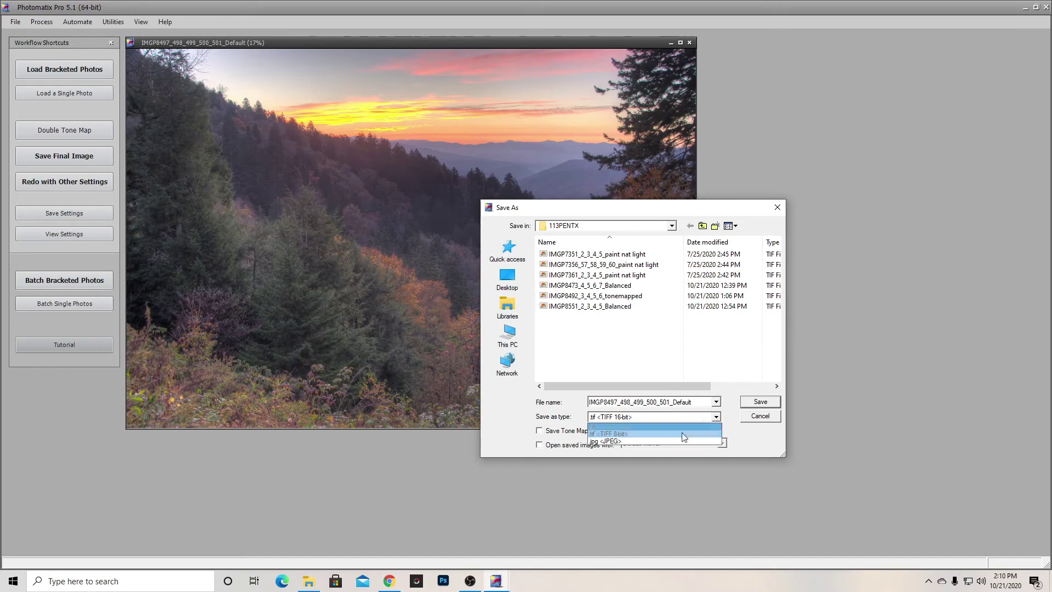
left_click(624, 426)
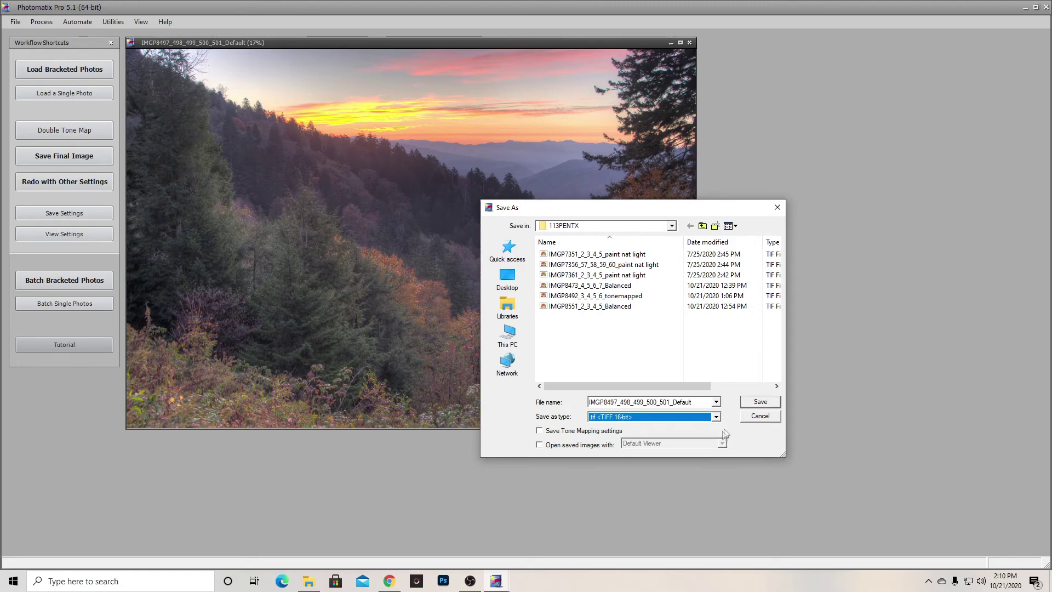
left_click(759, 402)
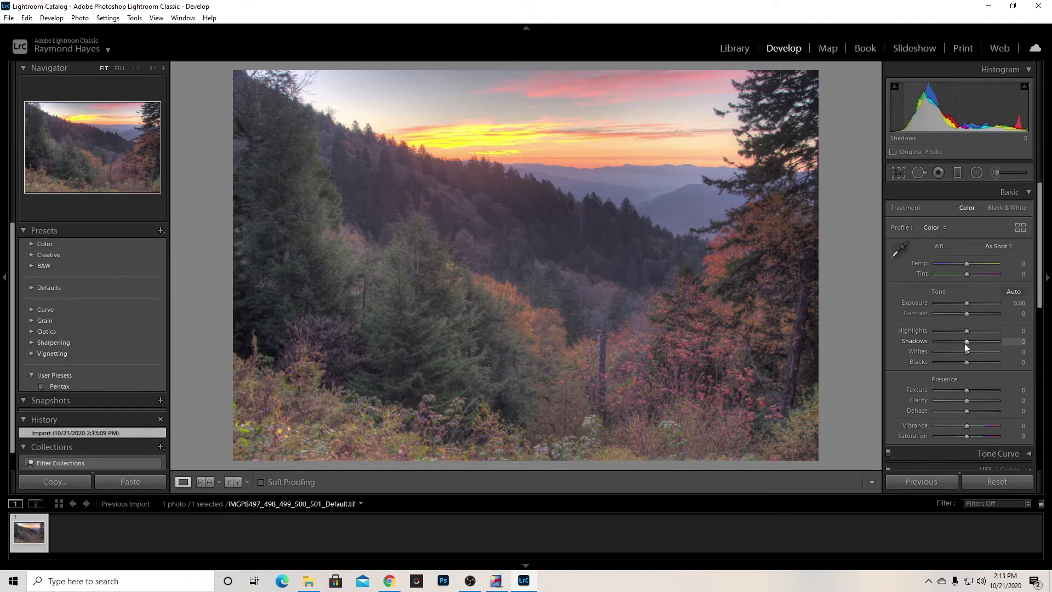
- Set Shadows +54, Highlights -39, Vibrance +35, Blacks -42 and Whites +25 in the Basic panel
left_click_drag(967, 340, 985, 343)
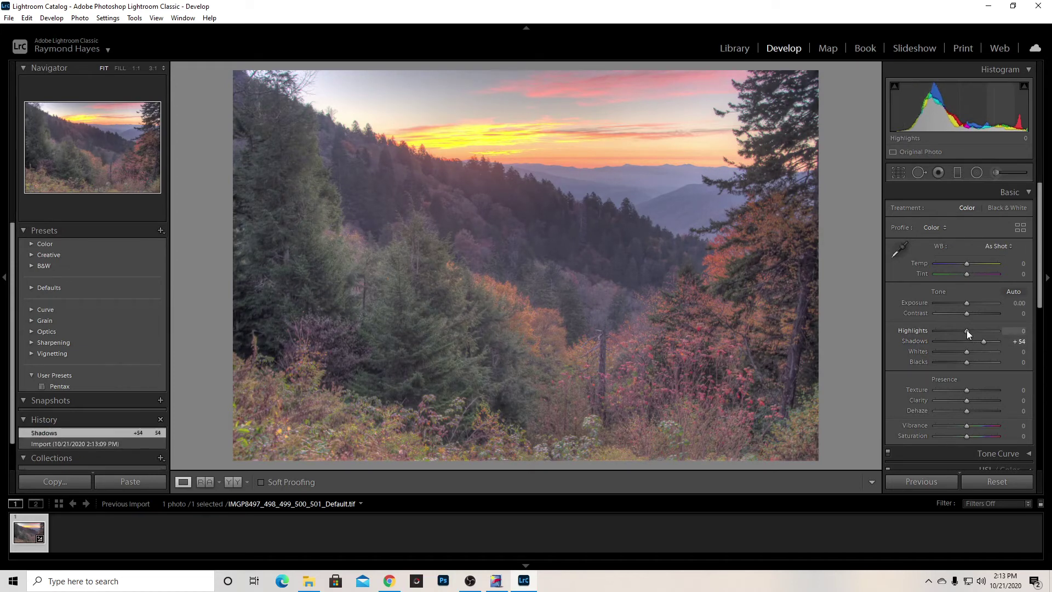
left_click_drag(966, 330, 954, 330)
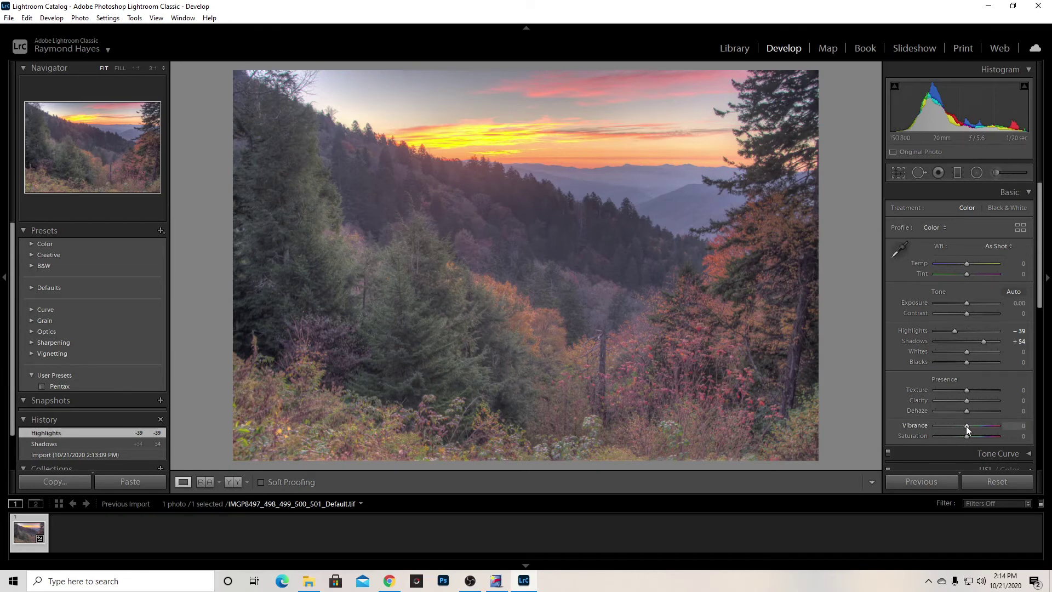
left_click_drag(968, 427, 973, 427)
left_click_drag(977, 424, 977, 424)
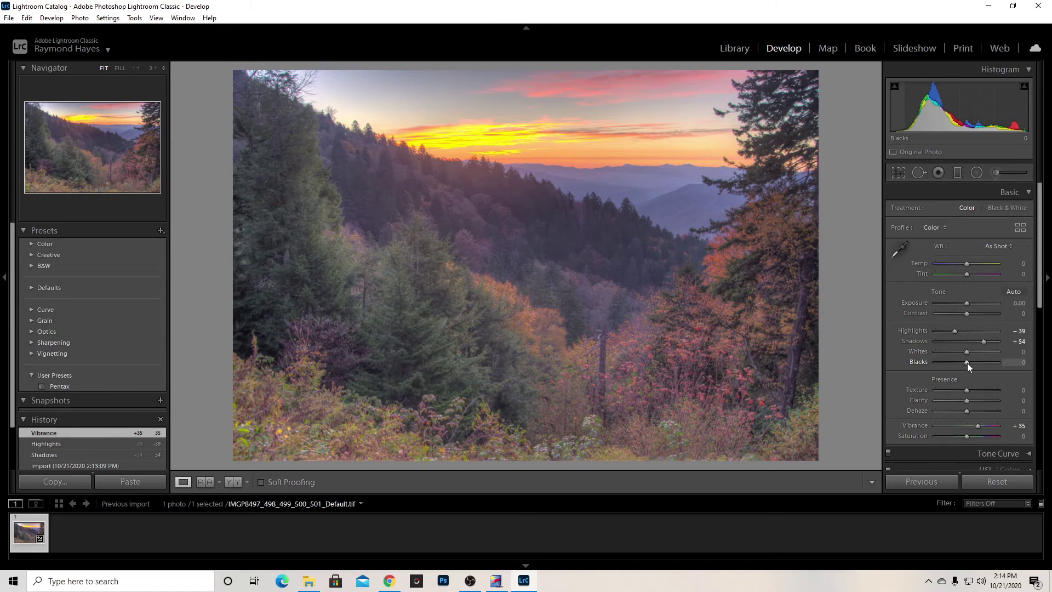
mouse_move(967, 363)
left_mouse_down()
mouse_move(949, 363)
mouse_move(974, 352)
left_mouse_up()
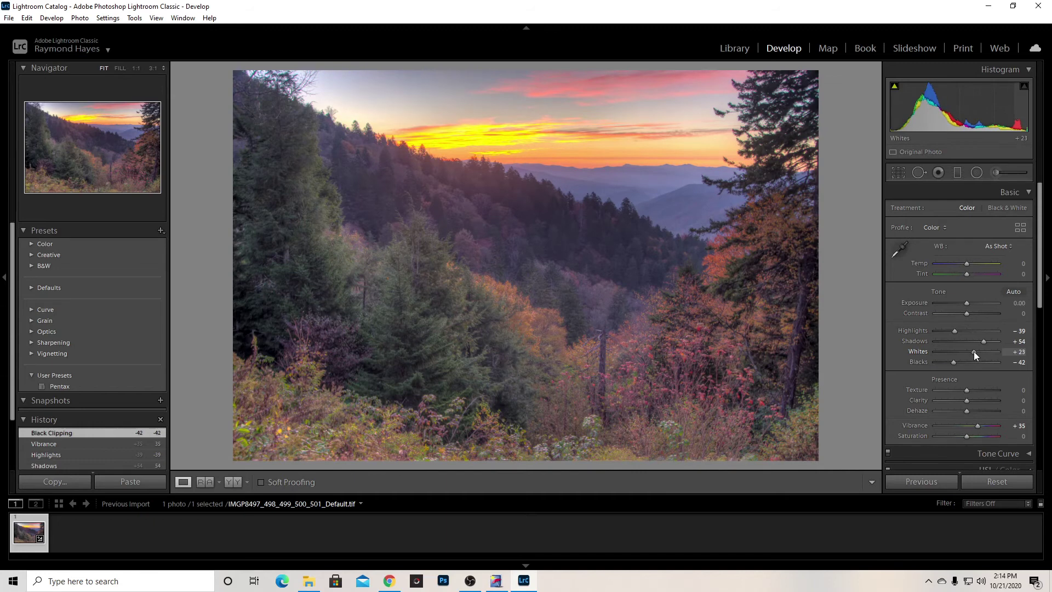
left_click_drag(973, 351, 973, 351)
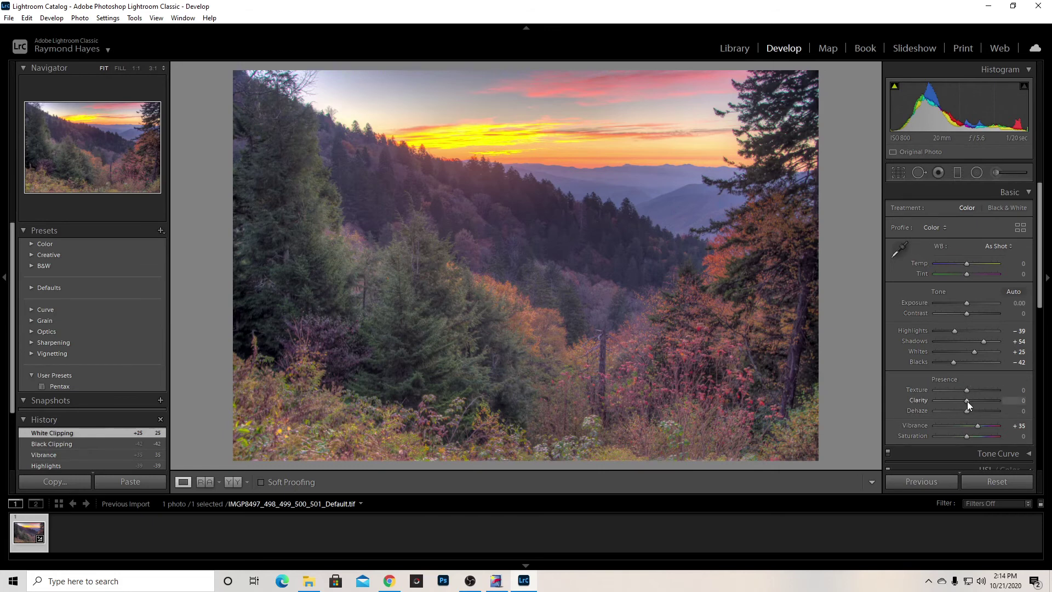
- Set Clarity to +35 and Exposure to +0.18 on the merged sunrise photo
left_click_drag(967, 401, 977, 400)
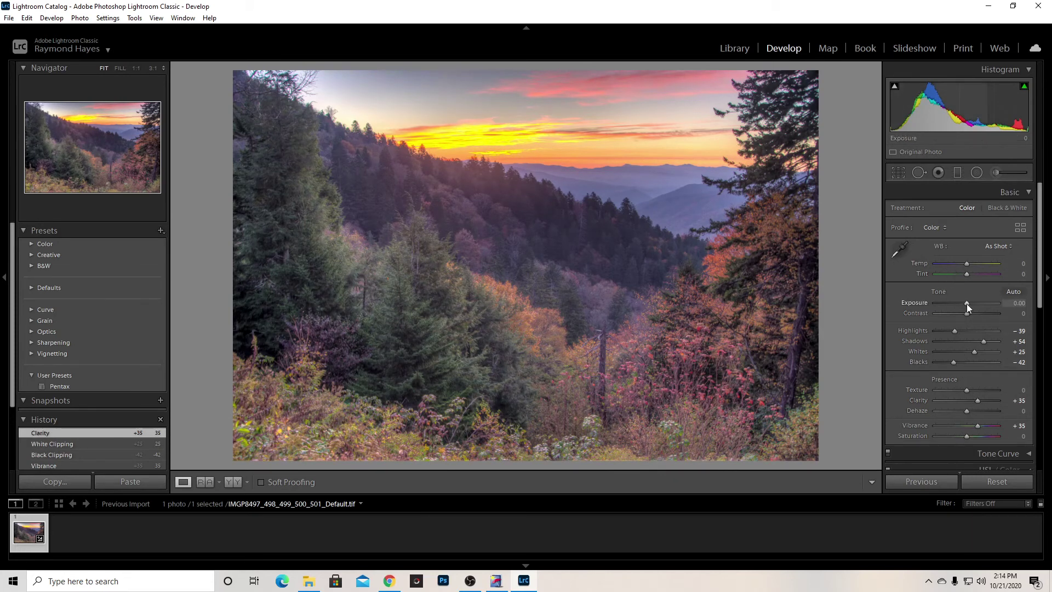
left_click_drag(967, 303, 968, 302)
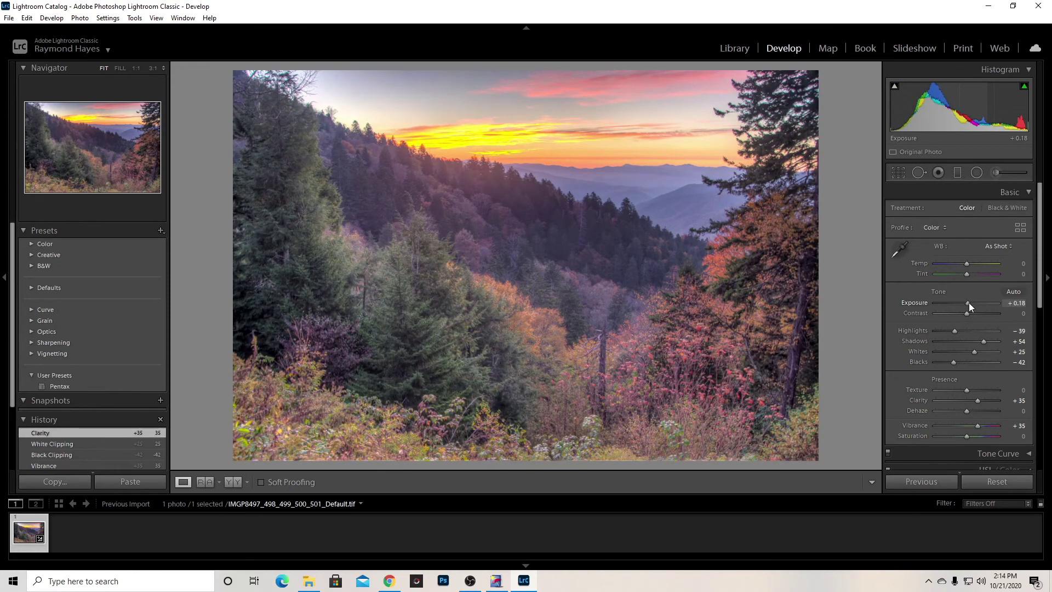
left_click_drag(969, 302, 969, 303)
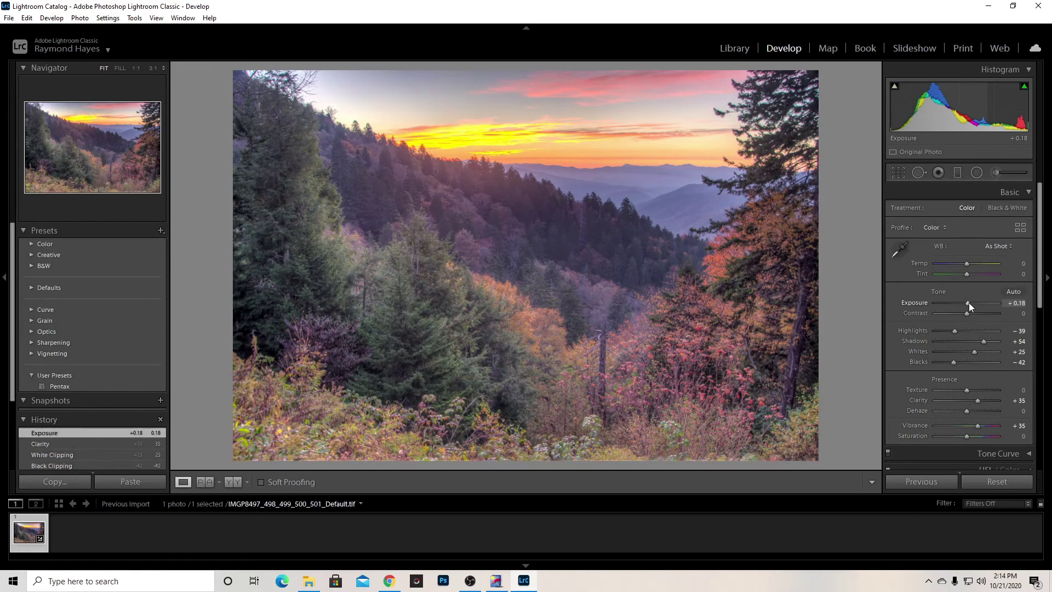
- Drag a graduated filter down over the sky with Exposure -0.38 and Saturation -38
left_click(957, 173)
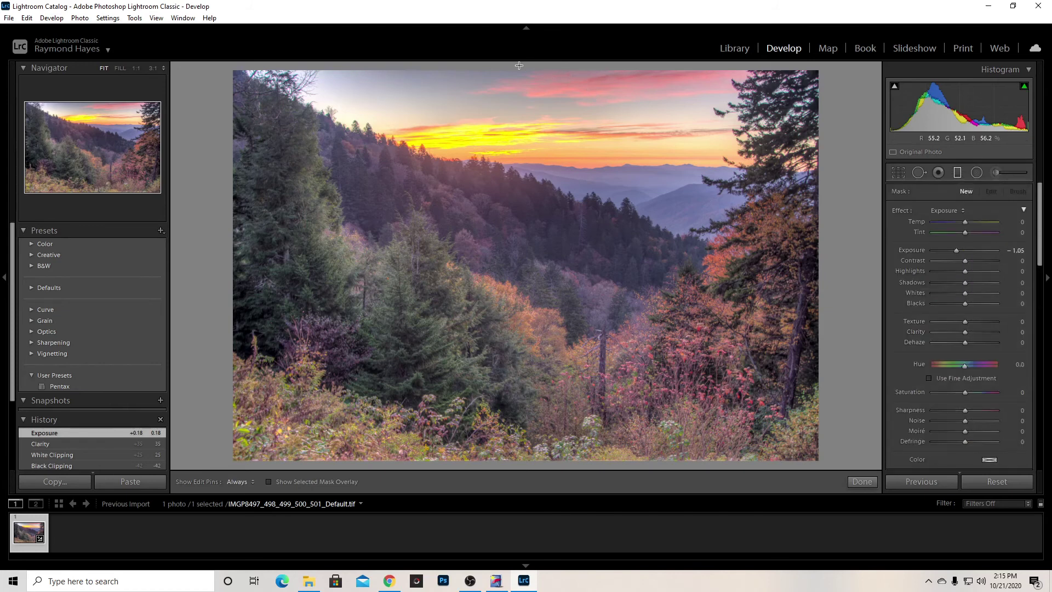
left_click_drag(518, 64, 533, 188)
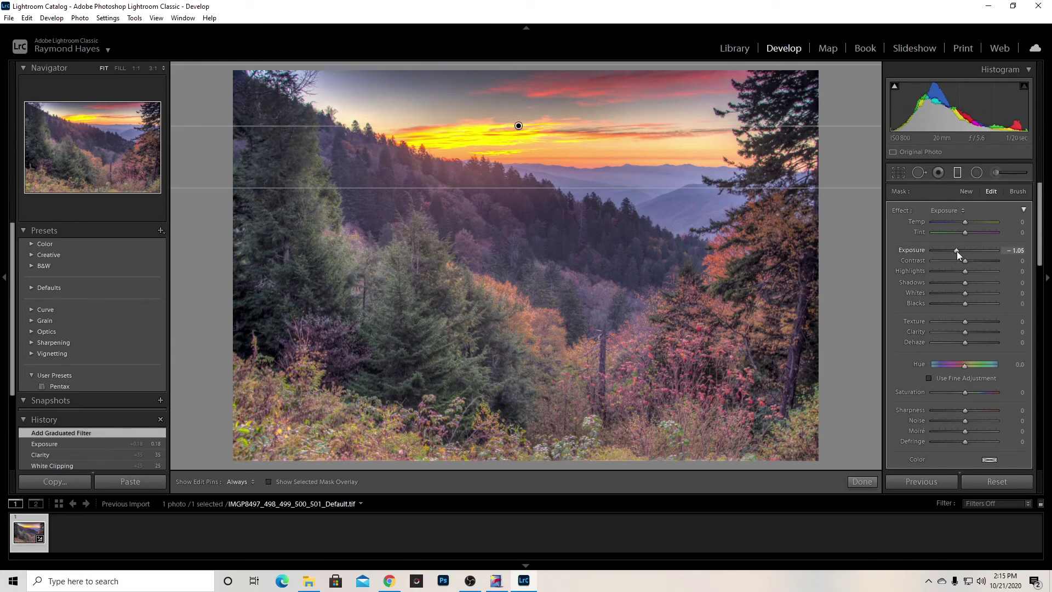
left_click_drag(956, 250, 961, 251)
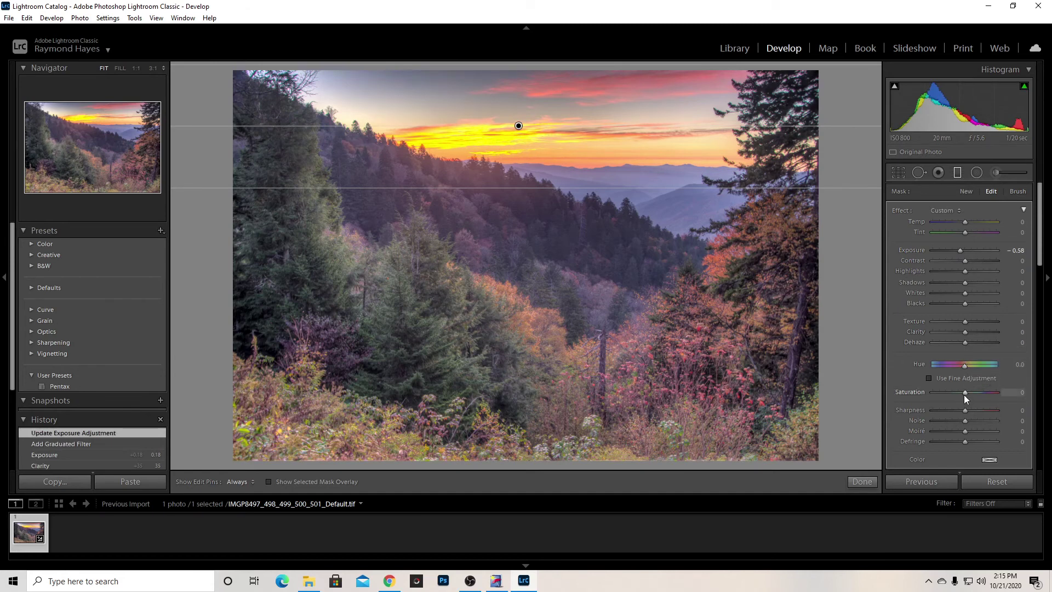
left_click_drag(964, 396, 958, 396)
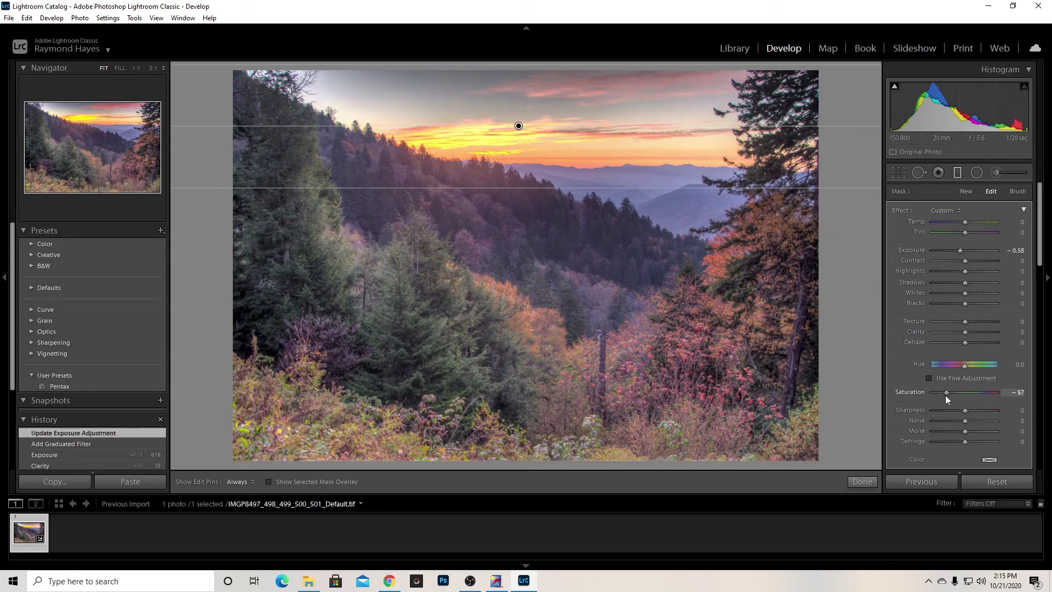
left_click_drag(951, 395, 952, 396)
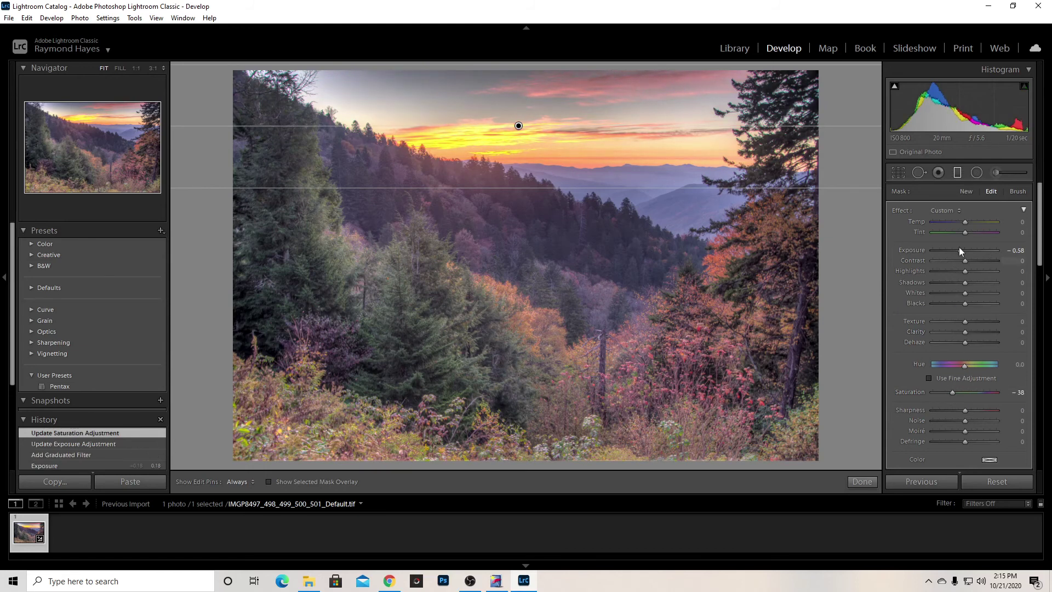
left_click_drag(959, 253, 960, 252)
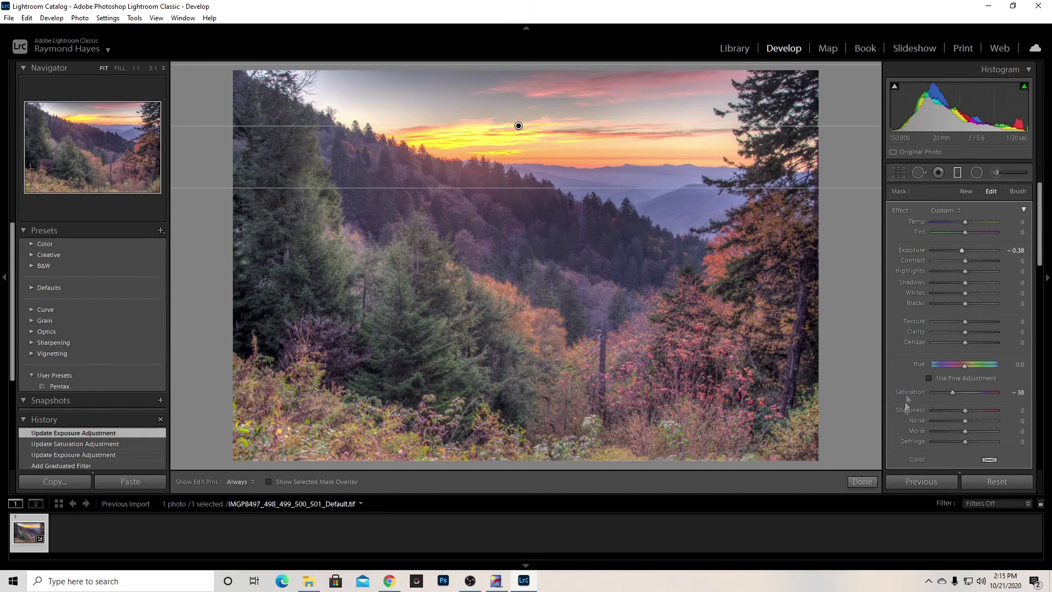
left_click(860, 482)
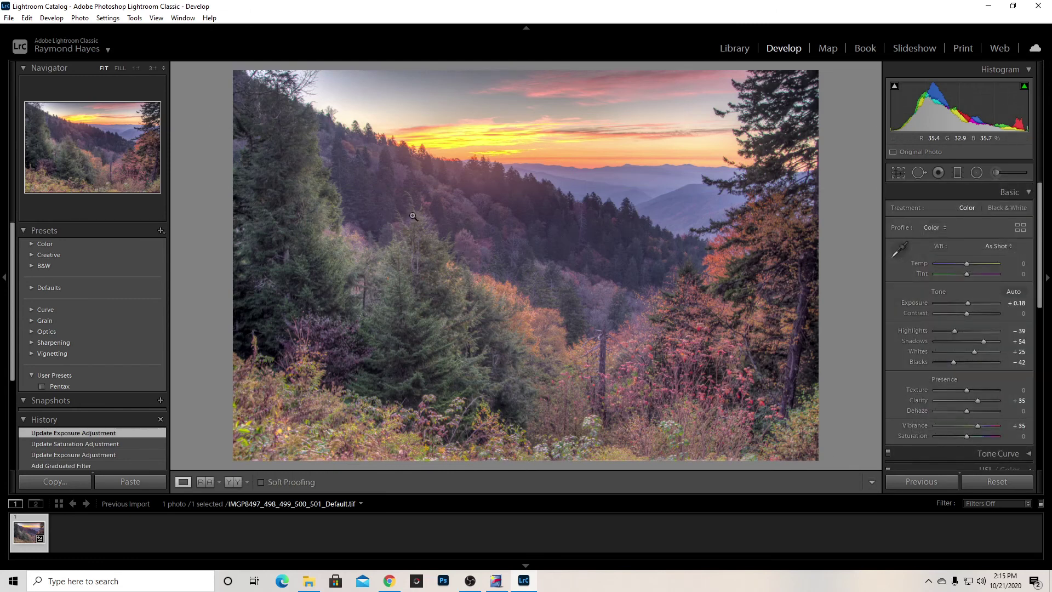
- Compare the edit against the original twice in Before & After side-by-side view, returning to Loupe each time
left_click(232, 481)
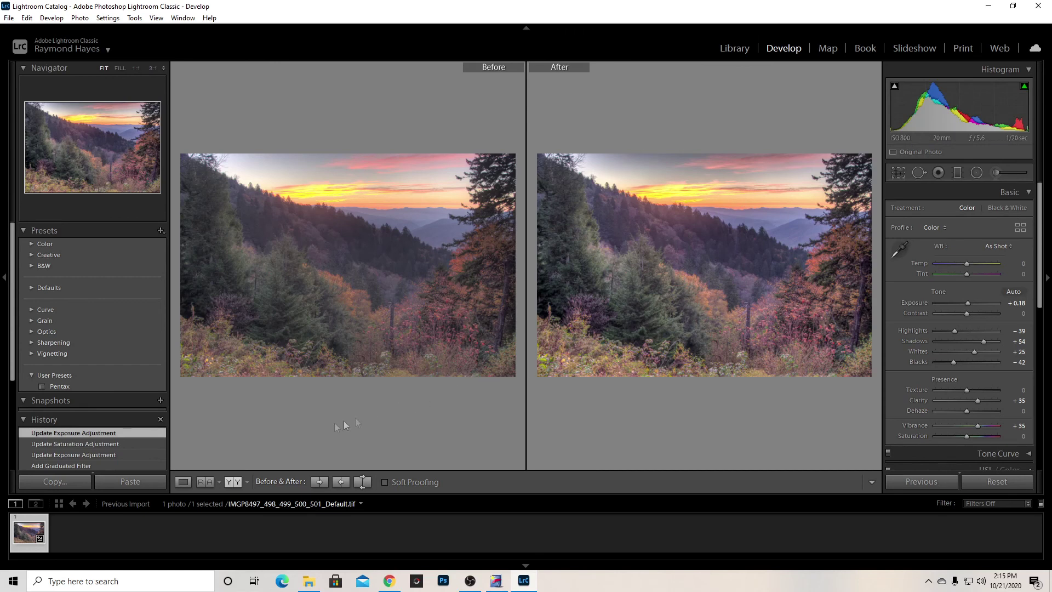
left_click(182, 482)
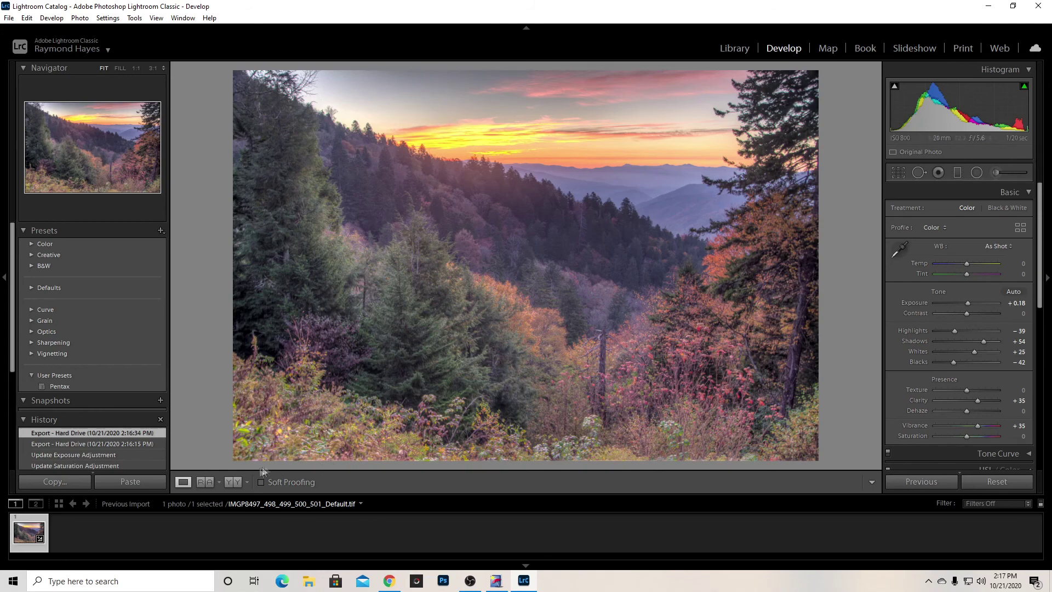
left_click(230, 482)
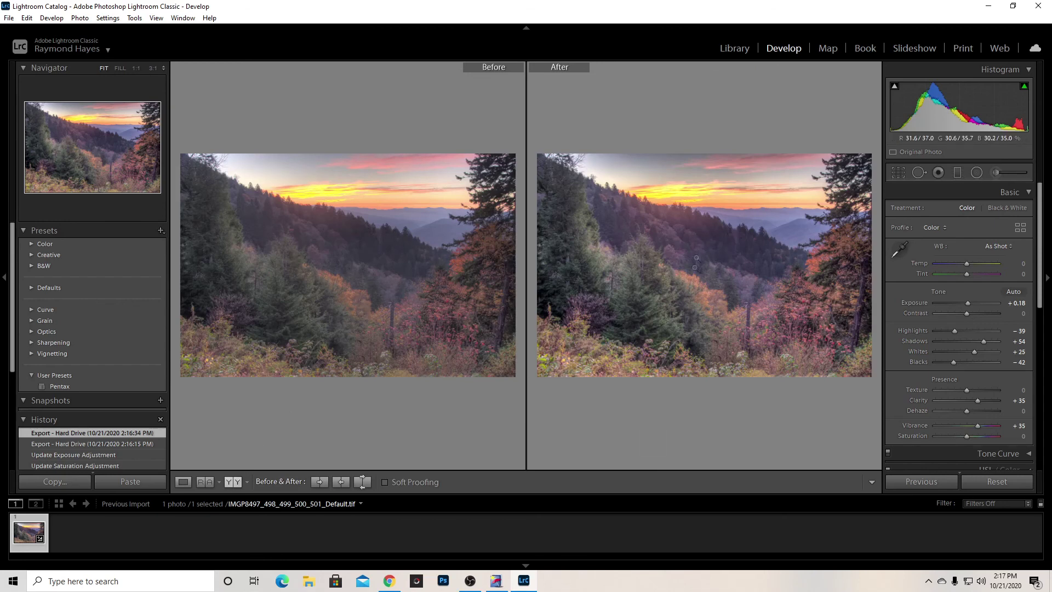
left_click(182, 484)
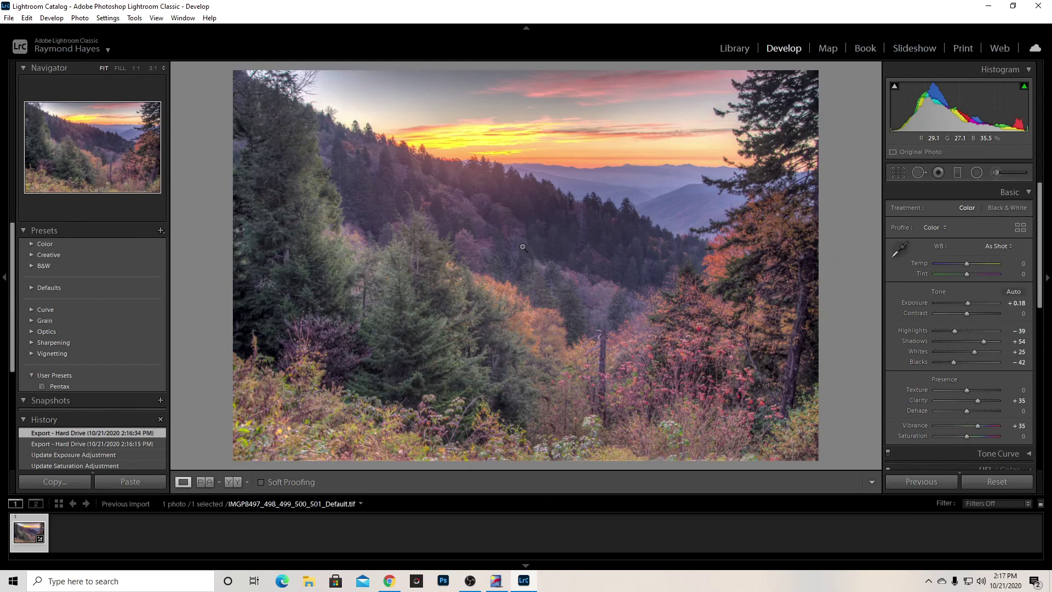